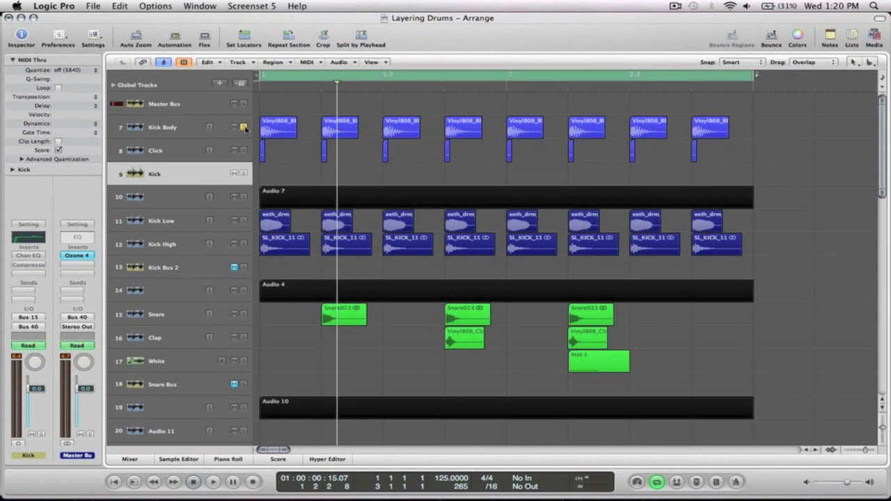
# Select the soloed Kick Body track and play it back on its own
pyautogui.moveTo(414, 147); pyautogui.dragTo(251, 114)
pyautogui.keyDown('ctrl'); pyautogui.keyDown('alt'); pyautogui.click(374, 194); pyautogui.keyUp('alt'); pyautogui.keyUp('ctrl')
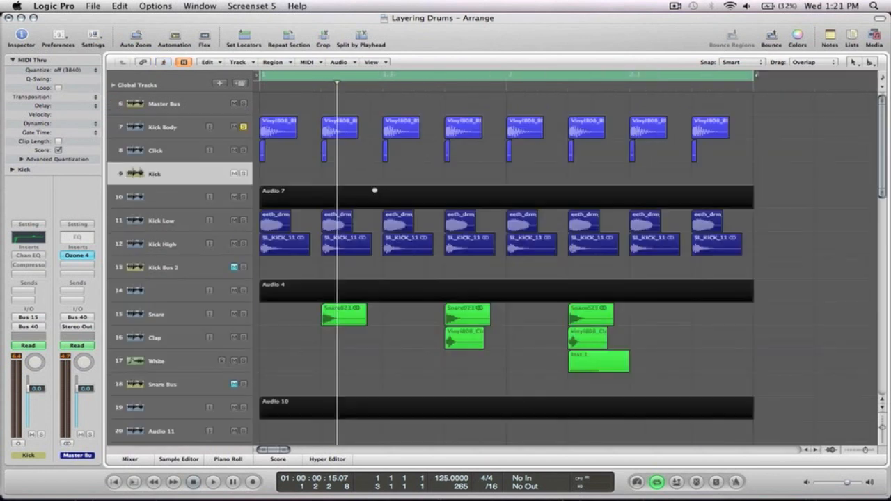
pyautogui.click(168, 127)
pyautogui.press('space')
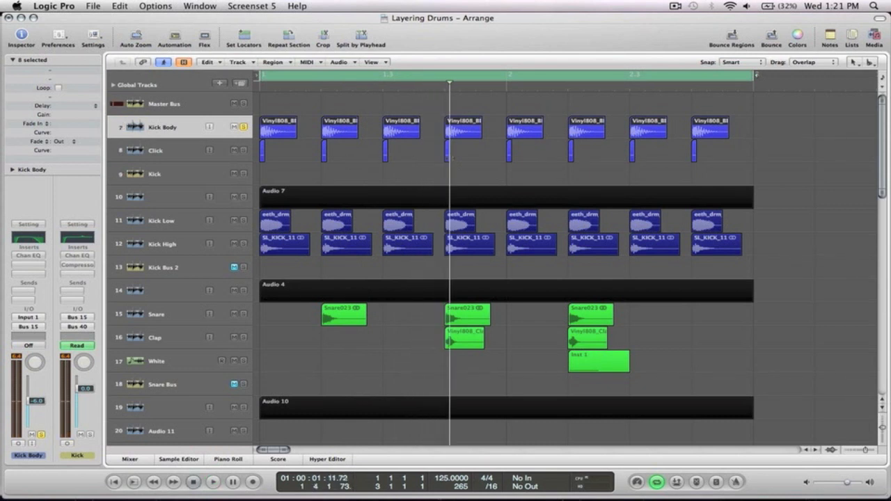
# Solo the Click track instead of Kick Body and play the click layer on its own
pyautogui.click(166, 151)
pyautogui.click(243, 150)
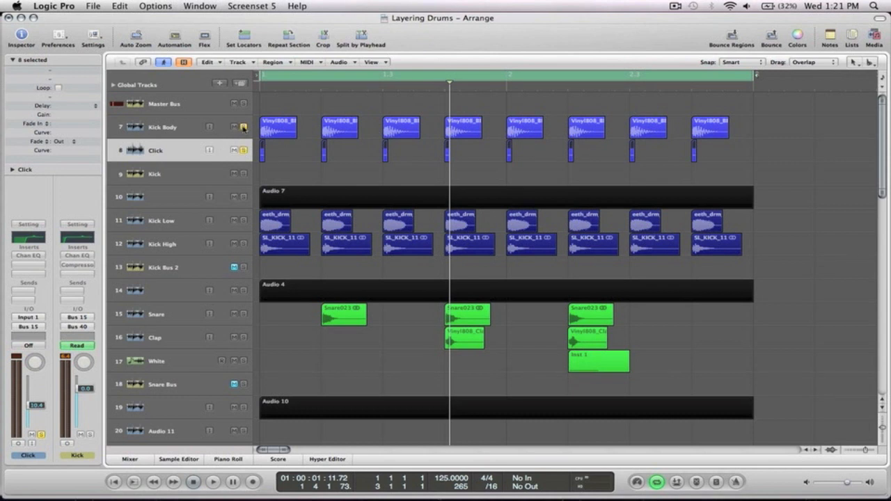
pyautogui.click(418, 160)
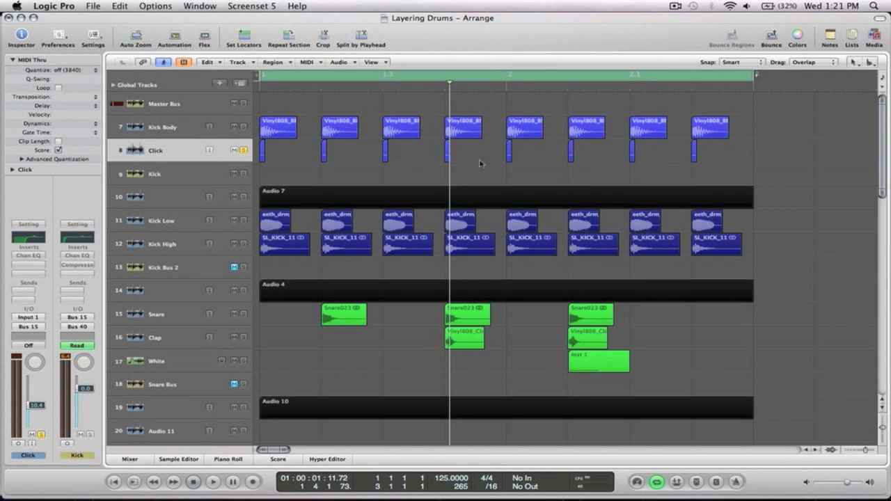
pyautogui.press('space')
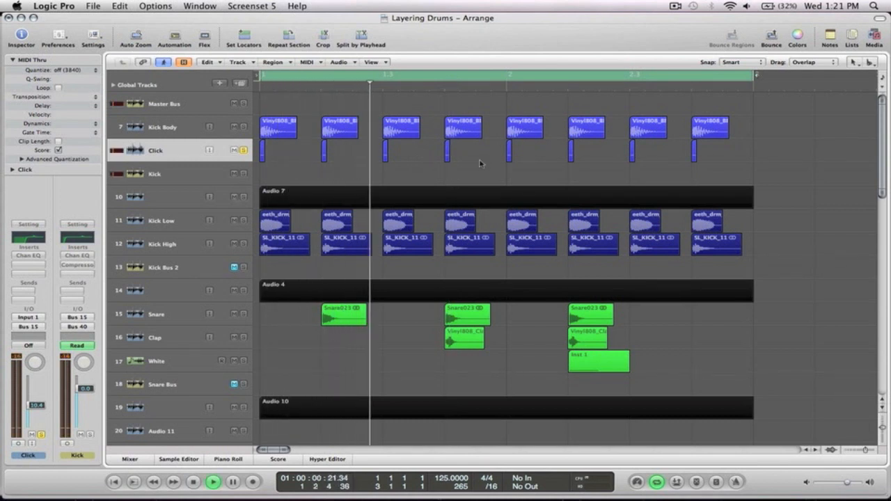
pyautogui.press('space')
# Examine how the start of a Click region lines up with the Kick Body waveform, and play the loop again
pyautogui.moveTo(463, 174); pyautogui.dragTo(428, 92)
pyautogui.moveTo(649, 346); pyautogui.dragTo(559, 221)
pyautogui.moveTo(511, 376)
pyautogui.mouseDown()
pyautogui.moveTo(592, 375)
pyautogui.moveTo(513, 375)
pyautogui.mouseUp()
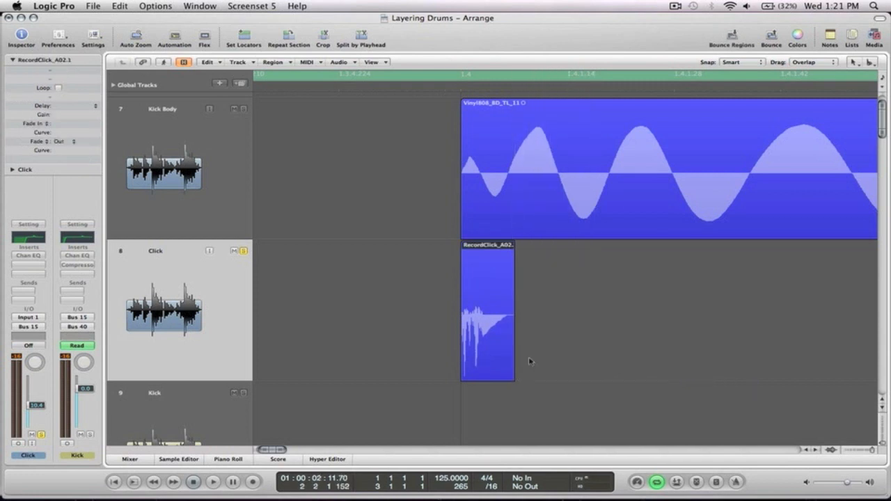
pyautogui.keyDown('ctrl'); pyautogui.keyDown('alt'); pyautogui.click(544, 319); pyautogui.keyUp('alt'); pyautogui.keyUp('ctrl')
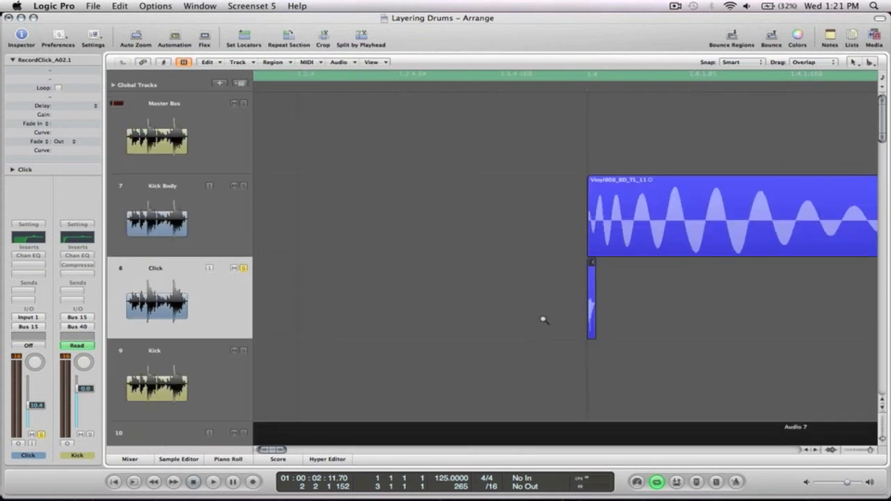
pyautogui.click(175, 151)
pyautogui.press('Return')
pyautogui.press('space')
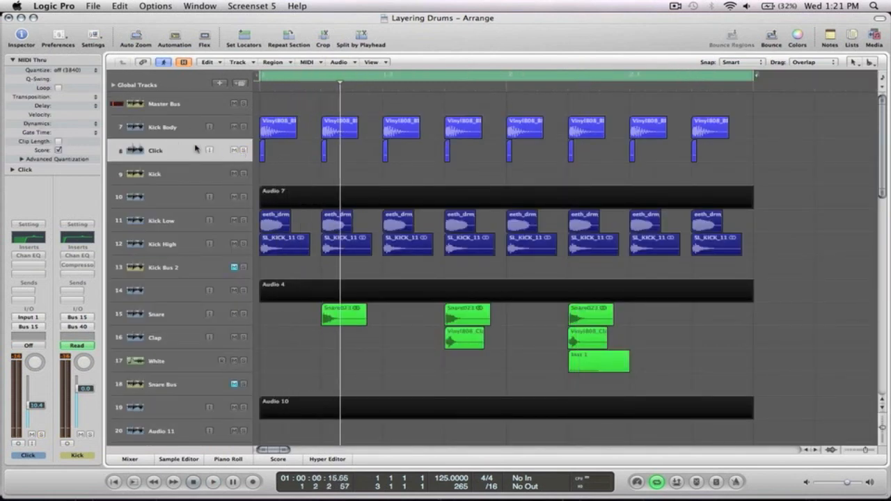
# Activate the Channel EQ on Kick Body and compare the soloed track with the EQ on and bypassed
pyautogui.click(170, 130)
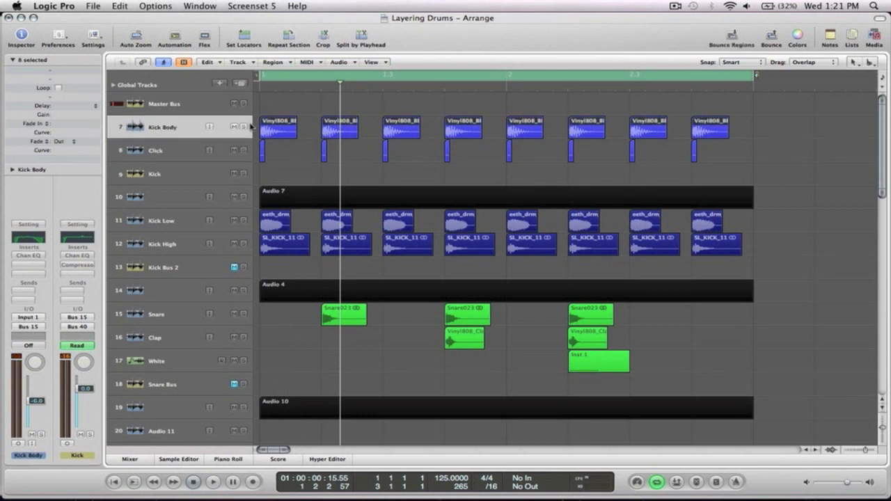
pyautogui.click(30, 256)
pyautogui.click(386, 123)
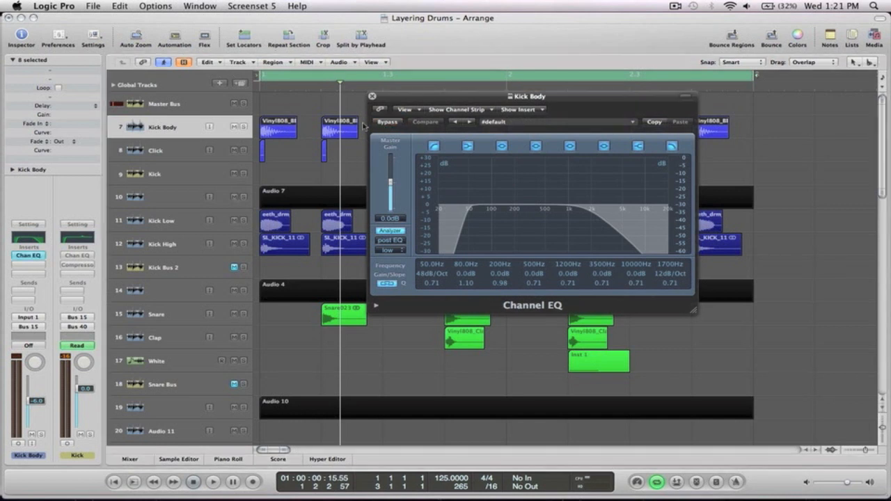
pyautogui.click(243, 127)
pyautogui.press('space')
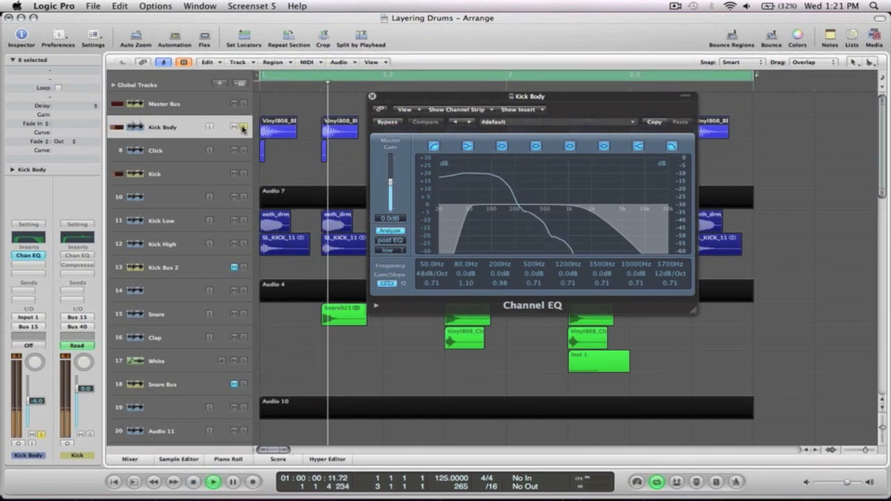
pyautogui.click(386, 123)
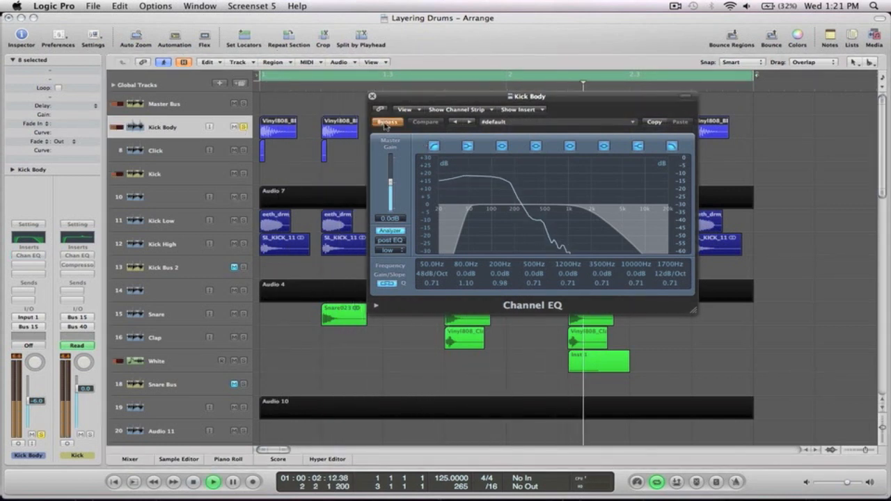
pyautogui.click(387, 123)
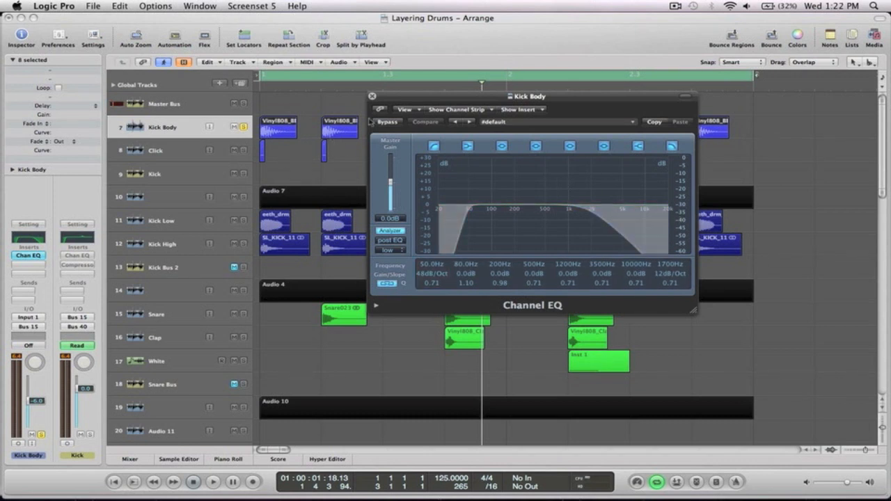
pyautogui.click(371, 96)
# Activate the Channel EQ on the Click track and listen to the filtered click in solo
pyautogui.click(243, 150)
pyautogui.click(167, 152)
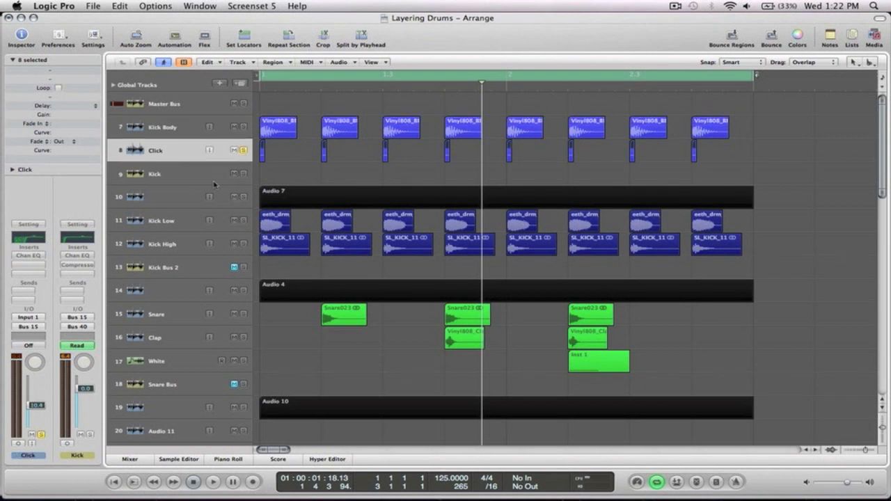
pyautogui.click(27, 256)
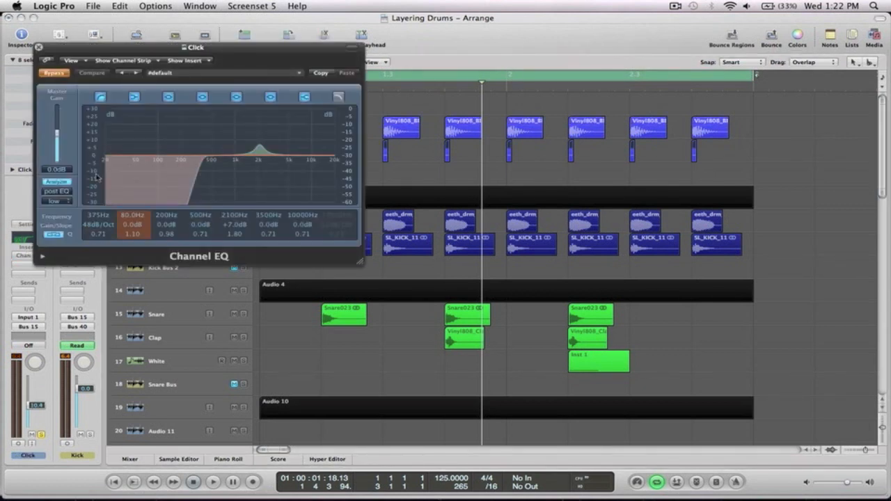
pyautogui.click(62, 73)
pyautogui.press('space')
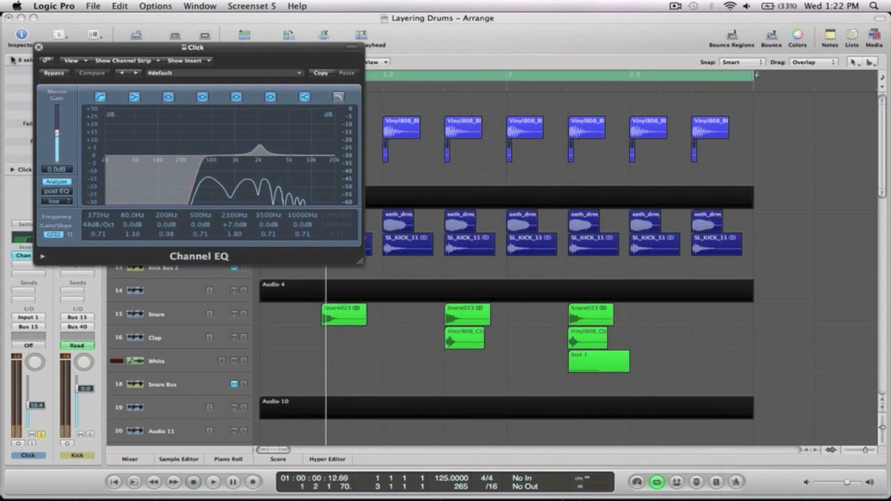
pyautogui.click(39, 48)
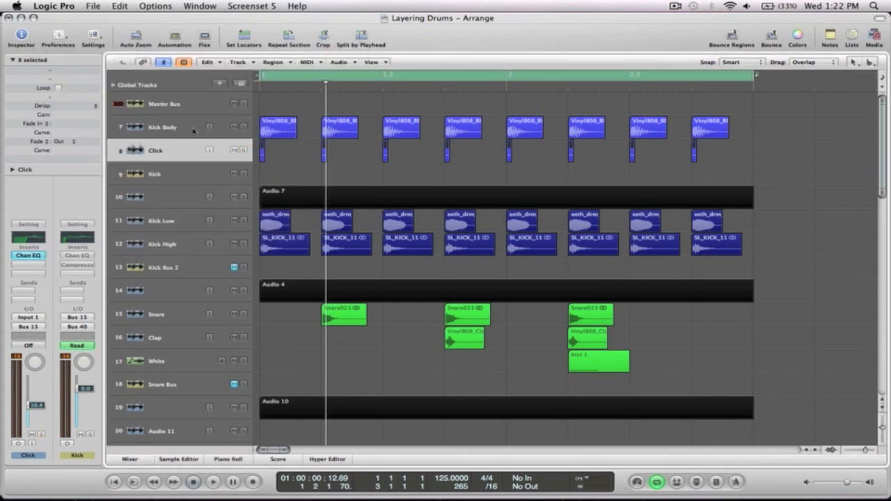
# Solo the Kick bus and activate its Channel EQ
pyautogui.click(153, 174)
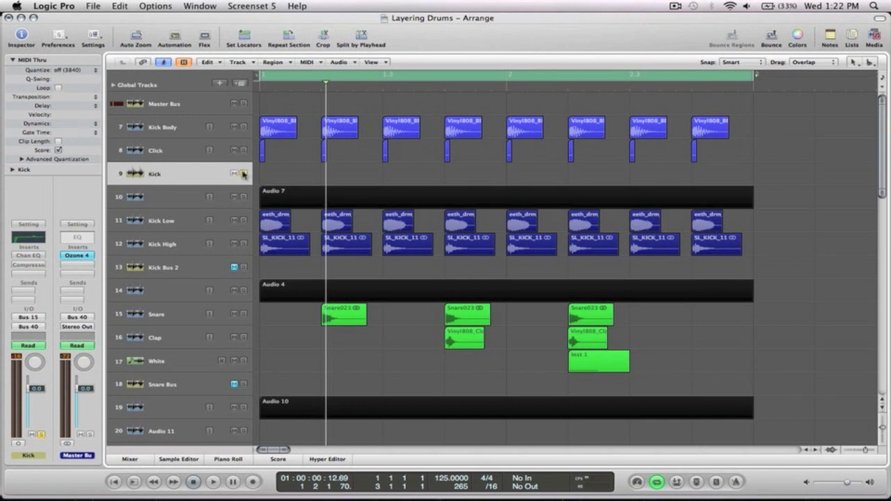
pyautogui.click(244, 174)
pyautogui.click(31, 256)
pyautogui.click(54, 72)
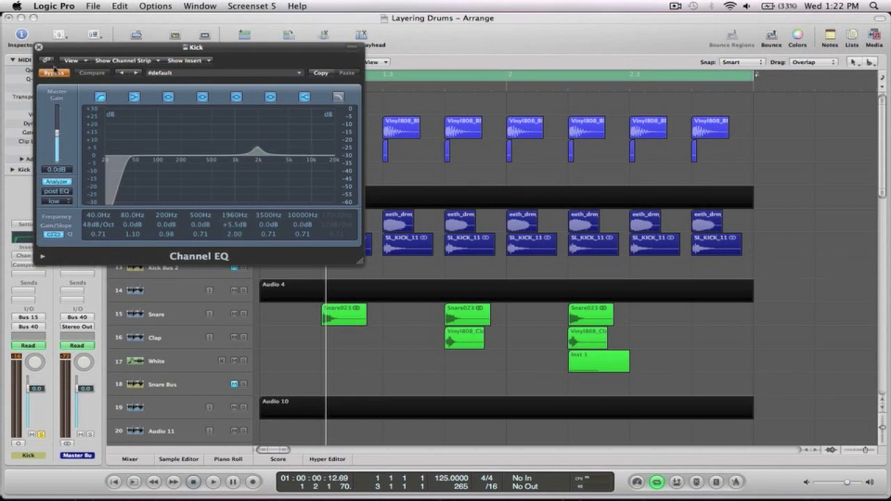
pyautogui.click(55, 73)
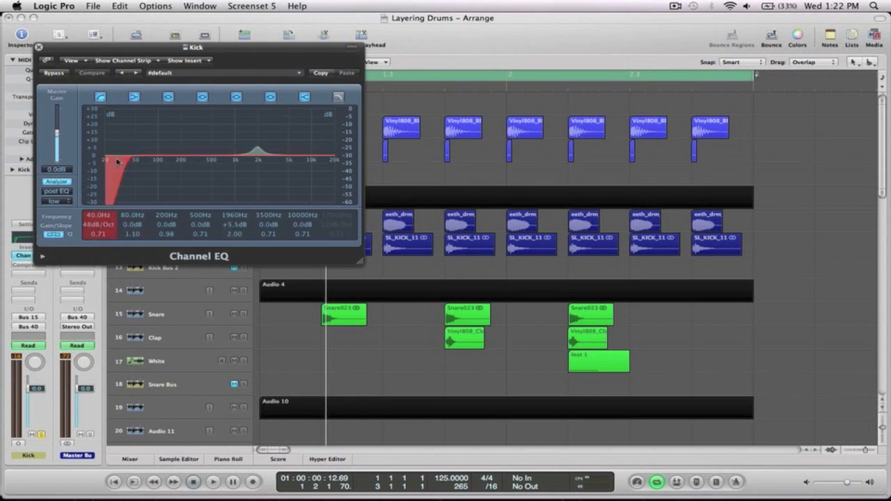
pyautogui.click(39, 47)
# Activate the Compressor on the Kick bus and play back the processed layered kick
pyautogui.click(34, 266)
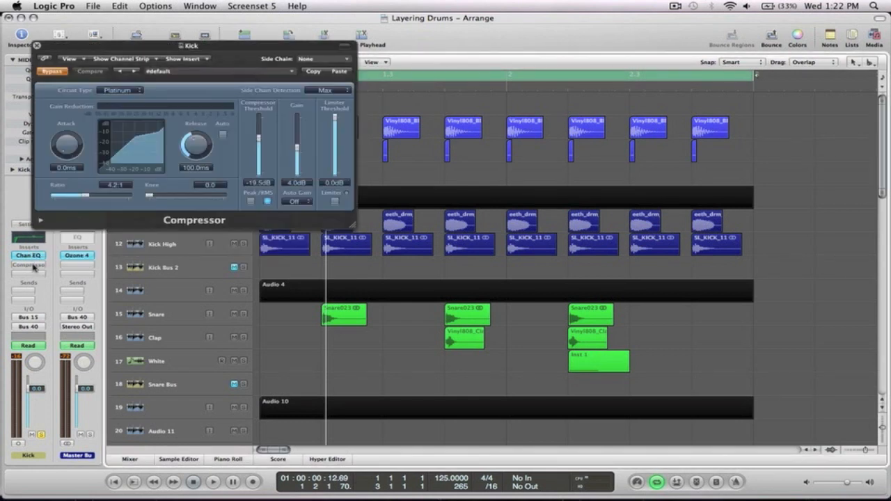
pyautogui.click(51, 73)
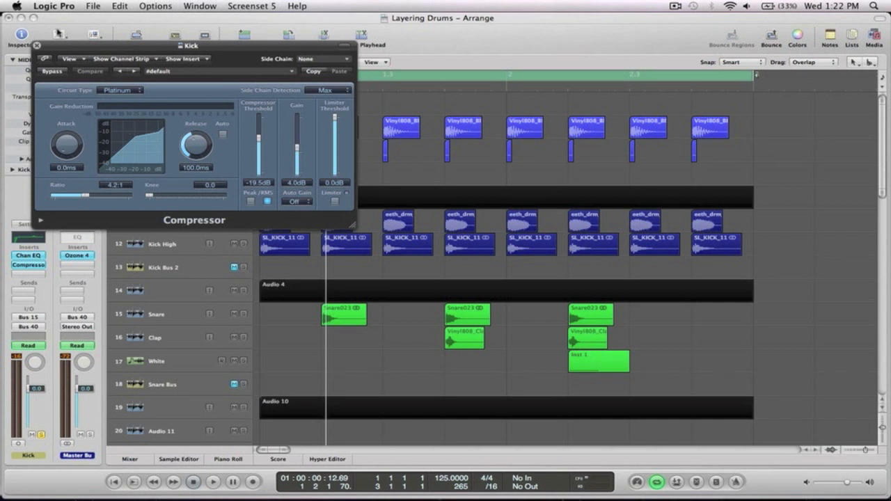
pyautogui.click(37, 45)
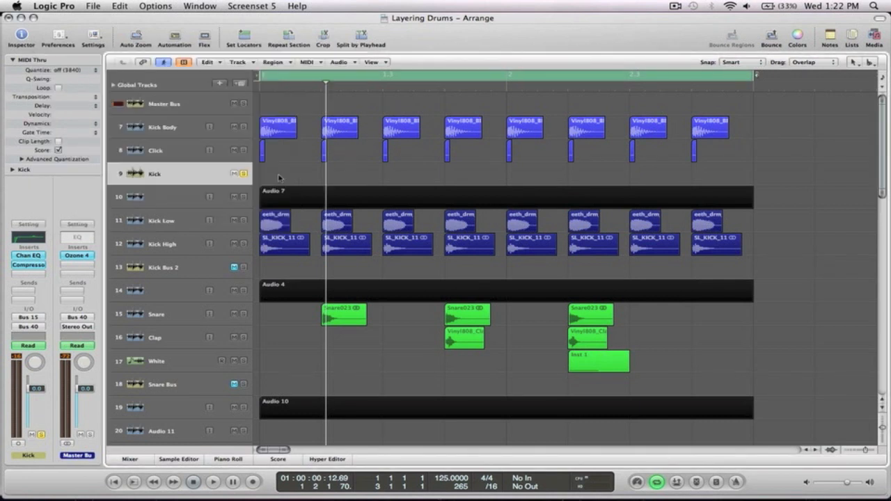
pyautogui.press('space')
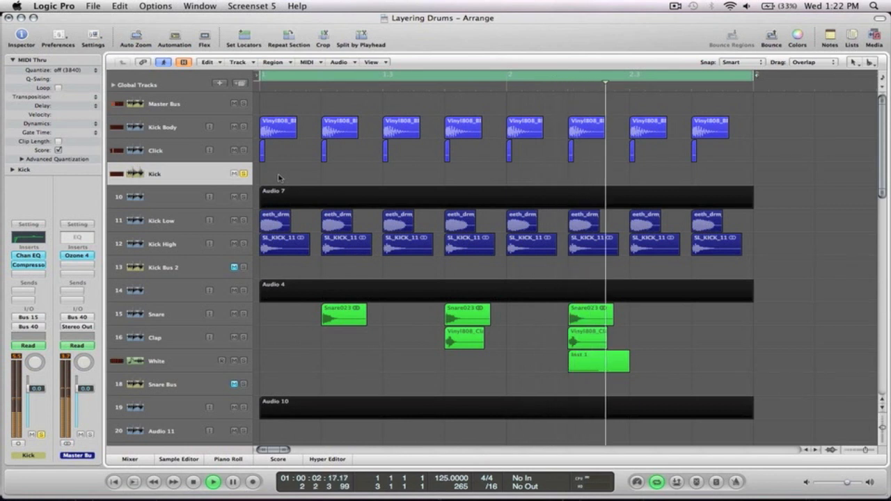
pyautogui.press('space')
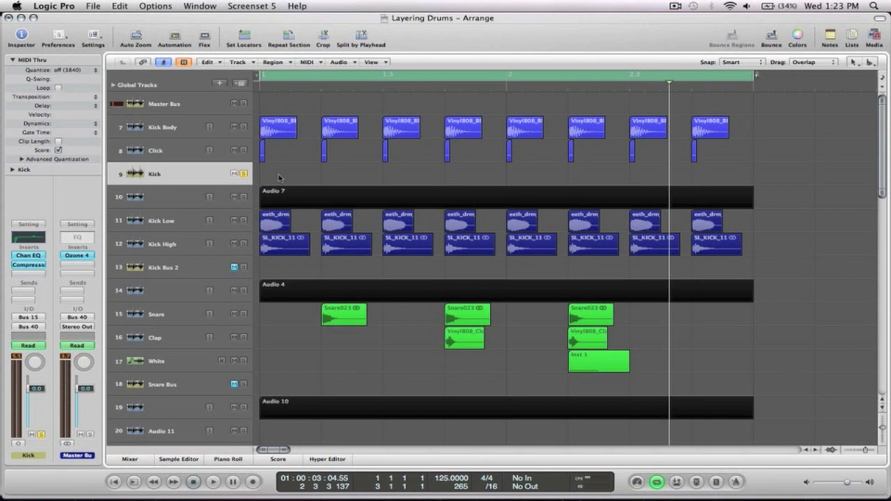
# Take the Kick bus out of solo and mute it
pyautogui.click(244, 173)
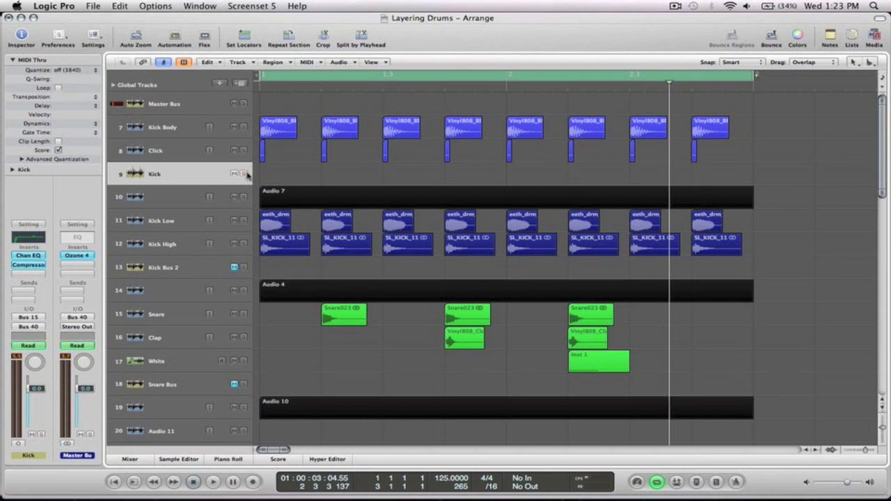
pyautogui.click(235, 174)
# Solo the Kick Low track and try playing it back
pyautogui.moveTo(784, 295); pyautogui.dragTo(263, 204)
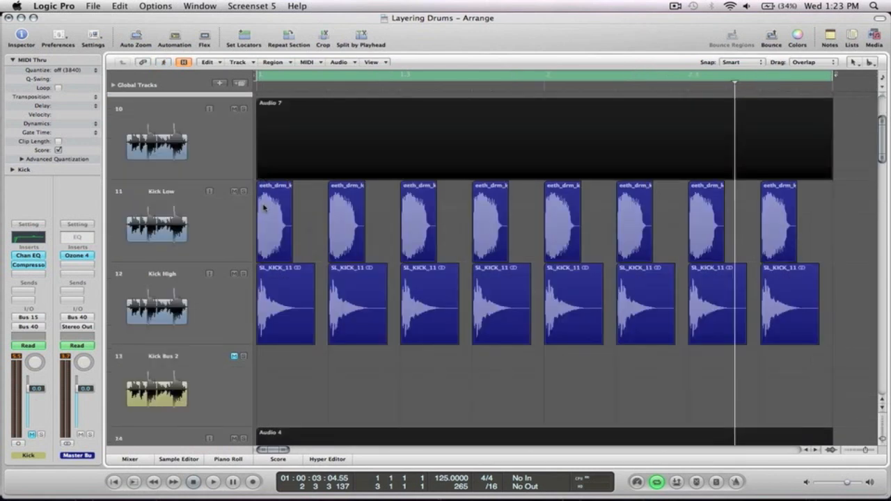
pyautogui.click(217, 231)
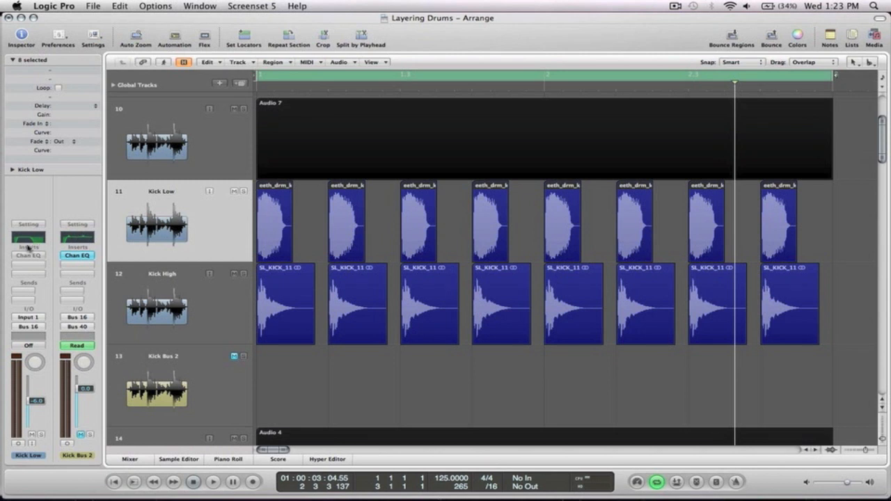
pyautogui.click(245, 193)
pyautogui.press('space')
pyautogui.press('space')
# Unmute Kick Bus 2, bypass its Channel EQ and play the soloed Kick Low unprocessed
pyautogui.click(233, 357)
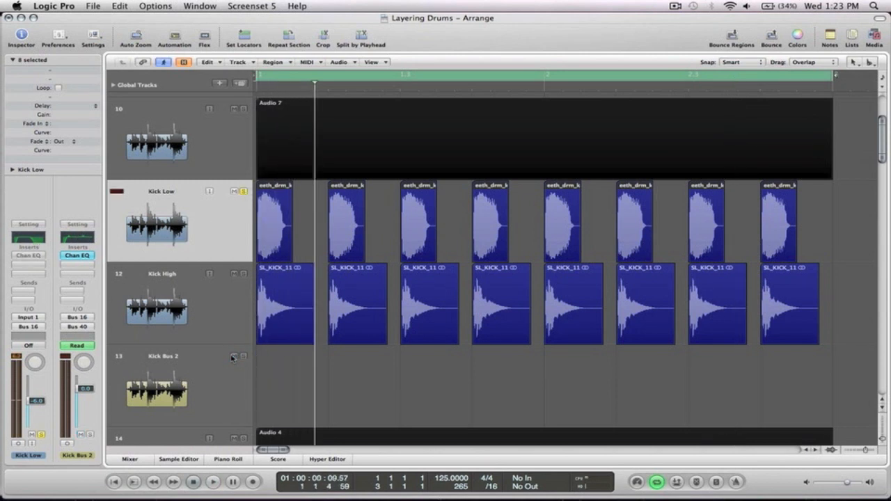
pyautogui.press('space')
pyautogui.click(223, 369)
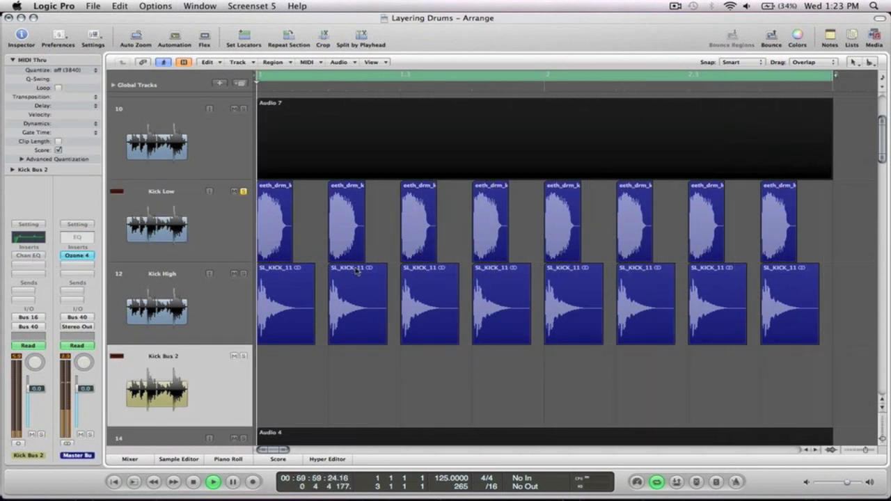
pyautogui.hscroll(-1, 315, 240)
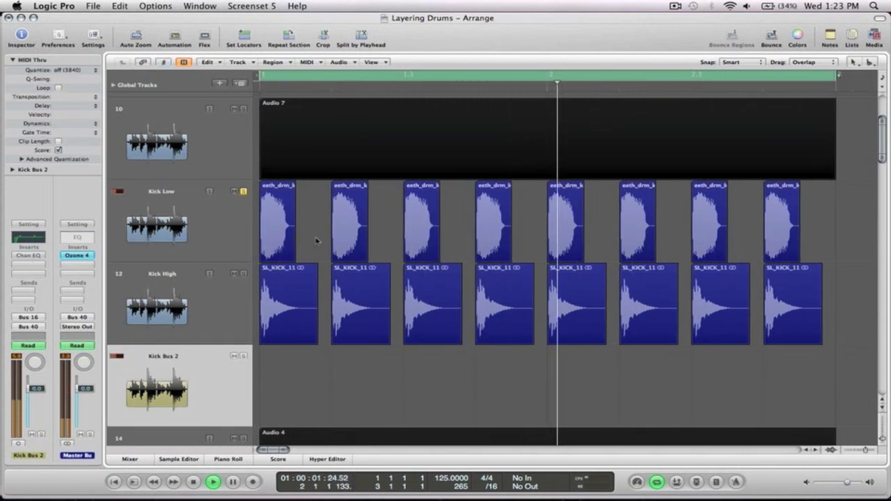
# Activate the Channel EQ on the Kick Low track and view its curve during playback
pyautogui.click(200, 228)
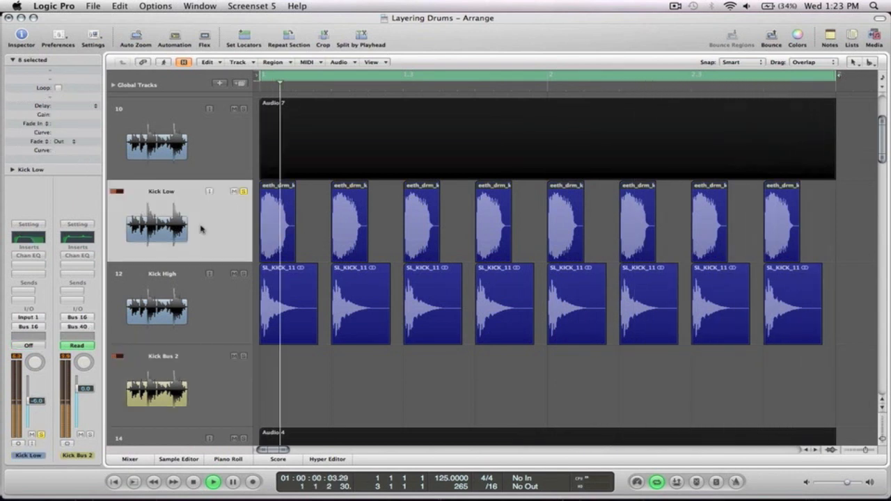
pyautogui.press('space')
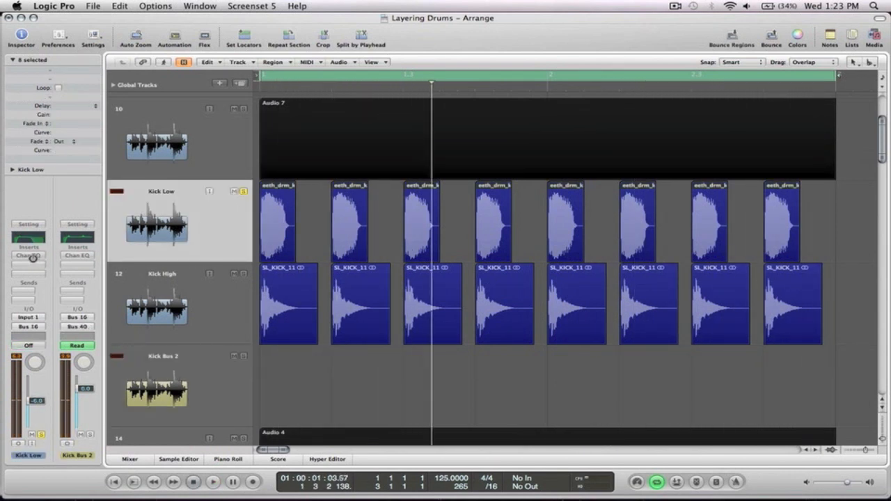
pyautogui.press('space')
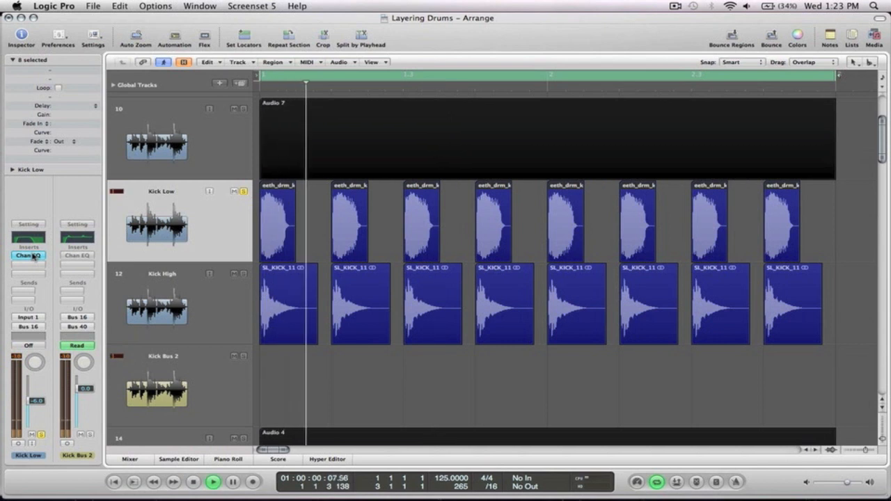
pyautogui.click(27, 256)
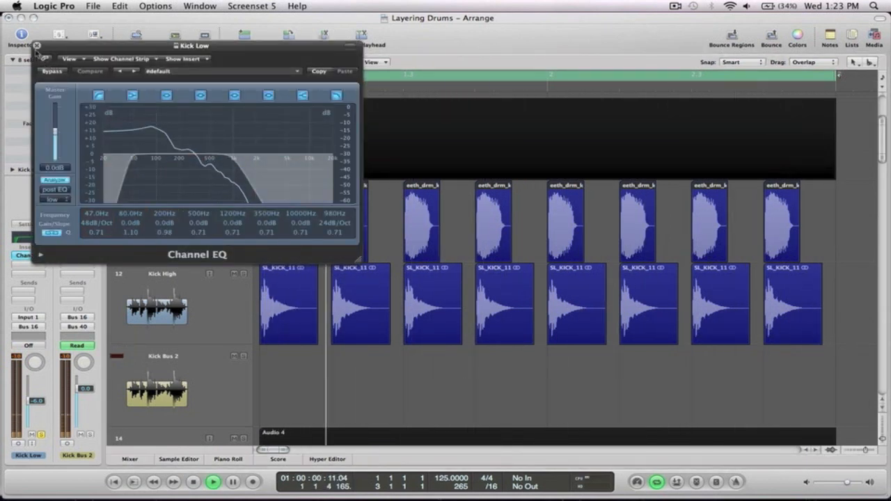
# Solo the Kick High track instead of Kick Low, bypass its Channel EQ and play it unprocessed
pyautogui.press('space')
pyautogui.click(37, 46)
pyautogui.click(218, 280)
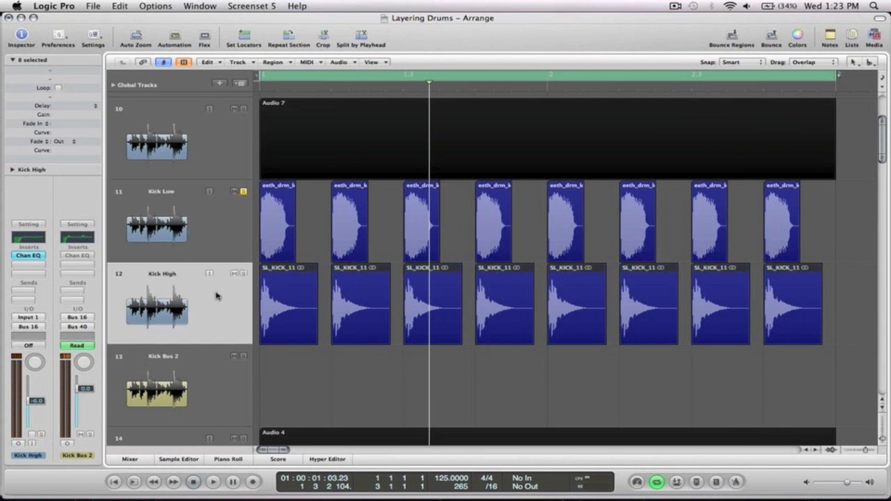
pyautogui.click(243, 192)
pyautogui.keyDown('alt'); pyautogui.click(34, 256); pyautogui.keyUp('alt')
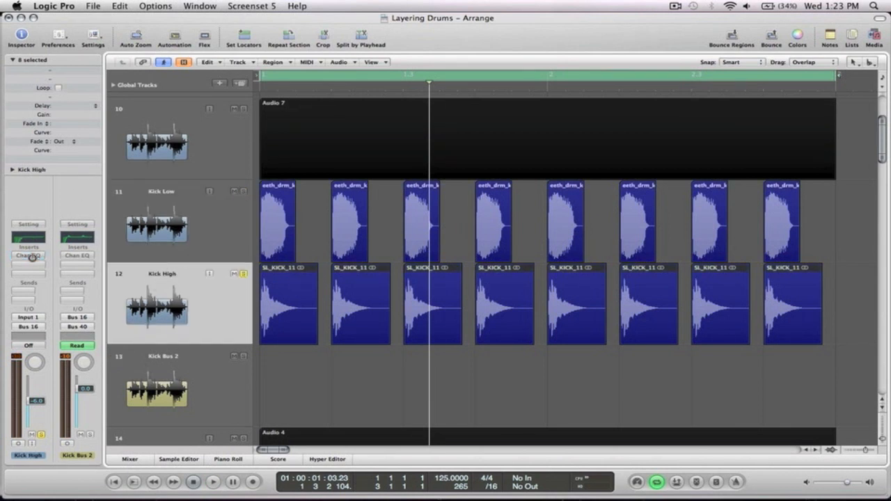
pyautogui.press('space')
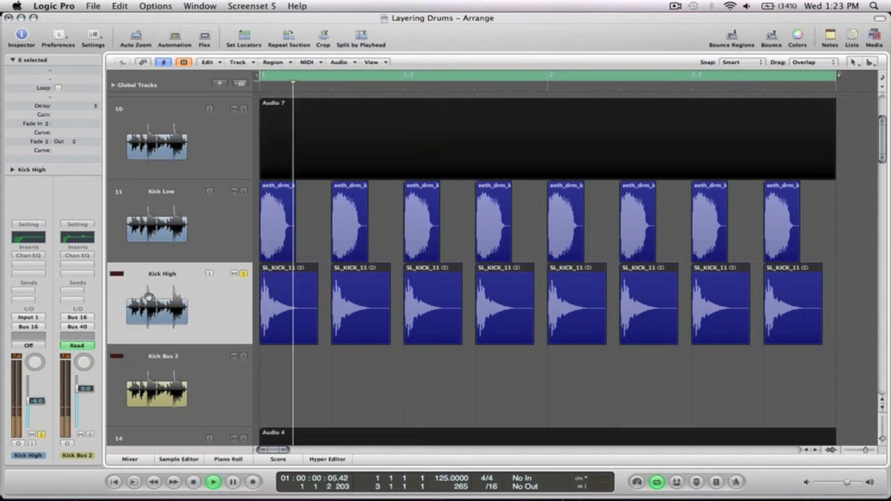
# Activate the Channel EQ on the Kick High track and view its analyzer curve during playback
pyautogui.click(32, 256)
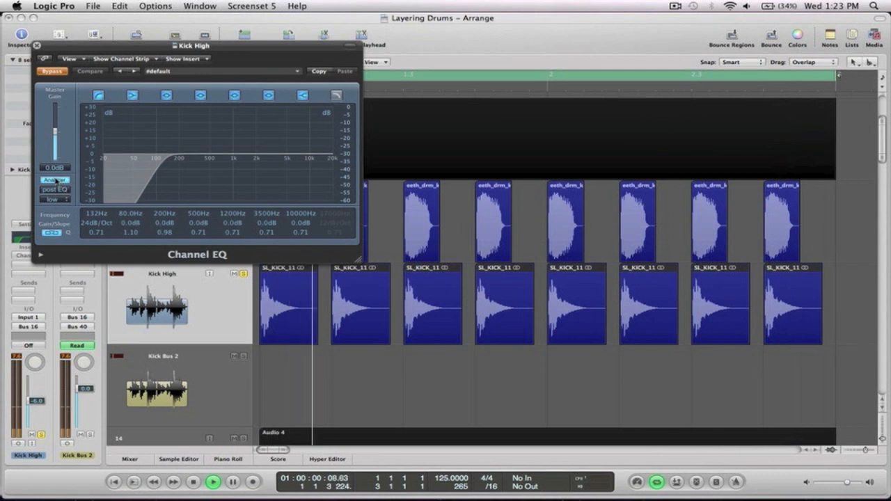
pyautogui.click(55, 180)
pyautogui.click(56, 71)
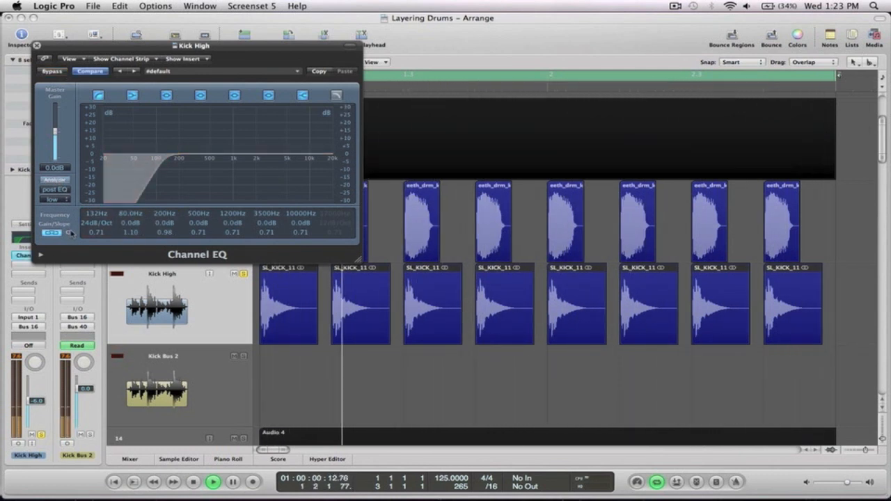
pyautogui.click(55, 179)
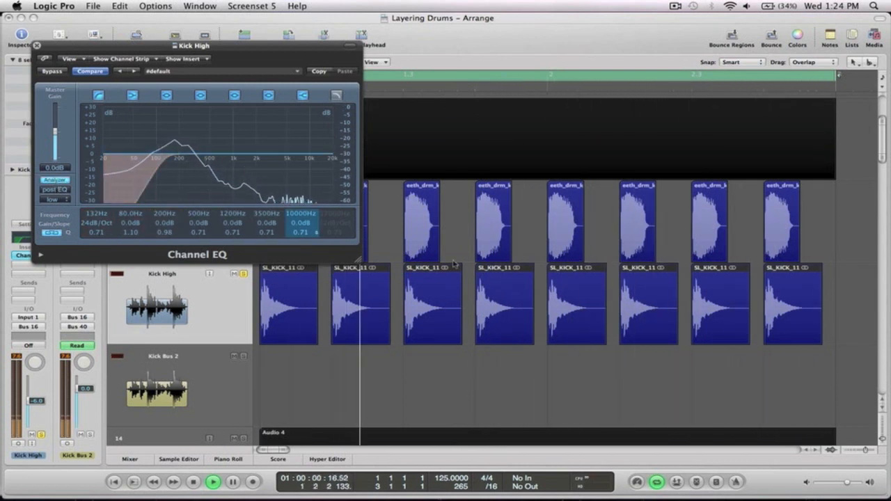
pyautogui.press('space')
pyautogui.click(37, 45)
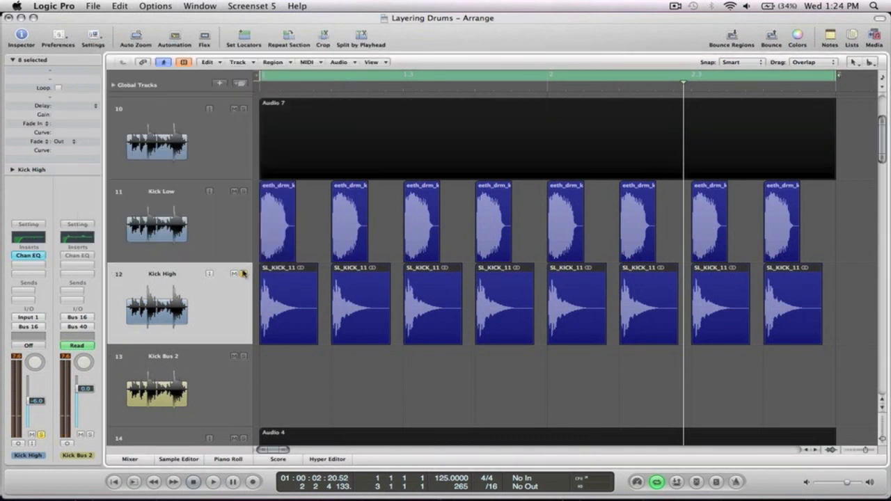
# Take Kick High out of solo, activate the Channel EQ on Kick Bus 2 and play both kick layers together
pyautogui.scroll(-3, 529, 220)
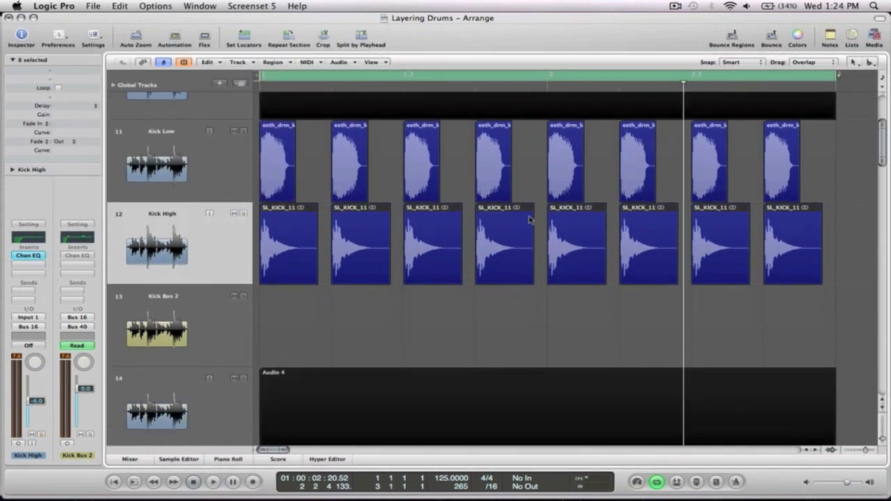
pyautogui.click(142, 304)
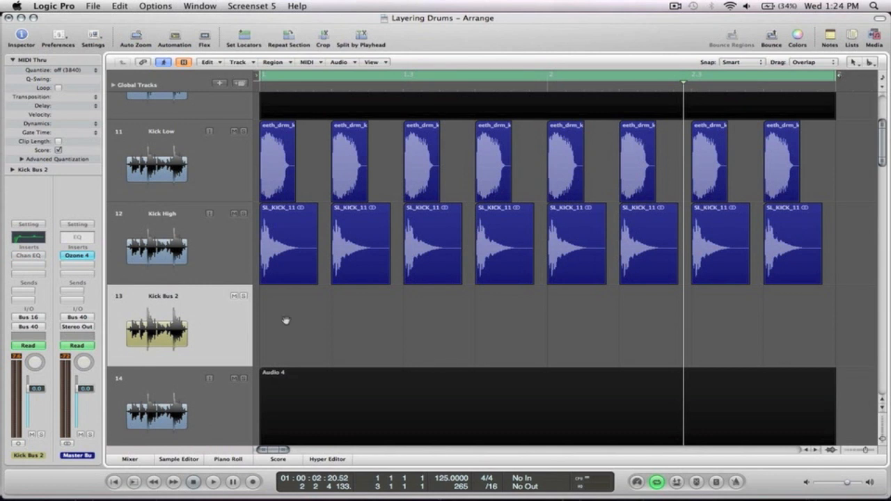
pyautogui.keyDown('alt'); pyautogui.click(26, 258); pyautogui.keyUp('alt')
pyautogui.click(27, 256)
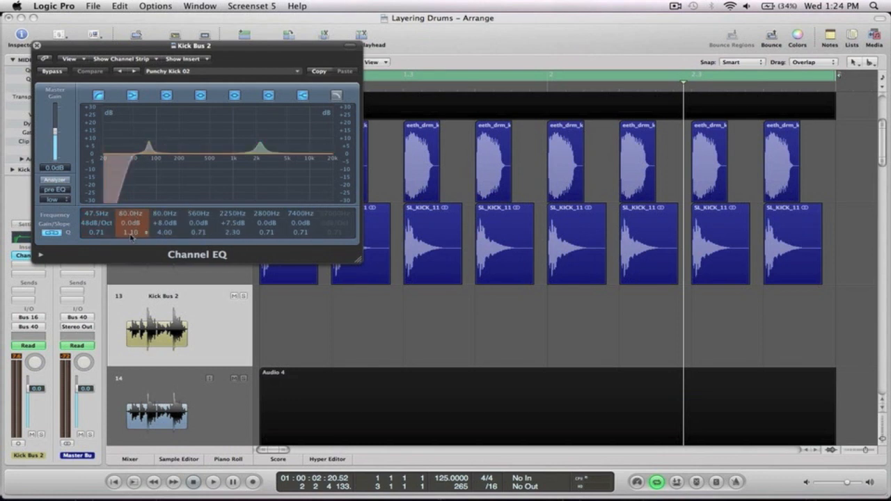
pyautogui.press('space')
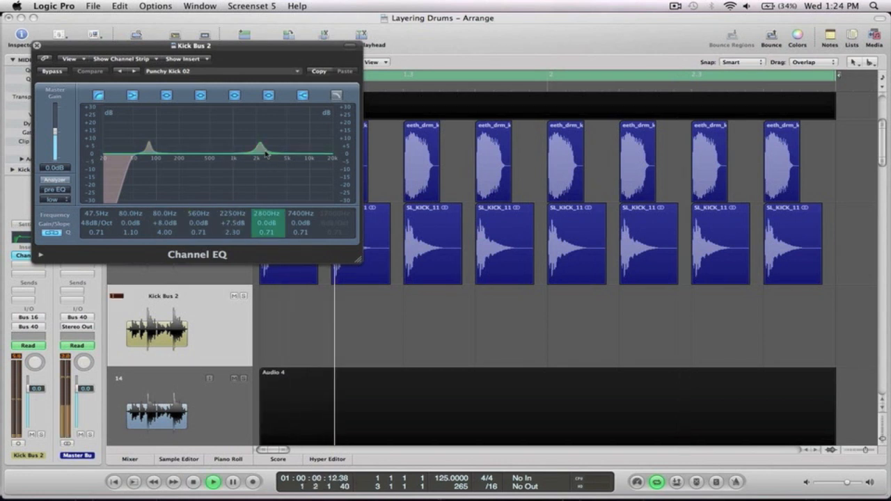
pyautogui.press('super+w')
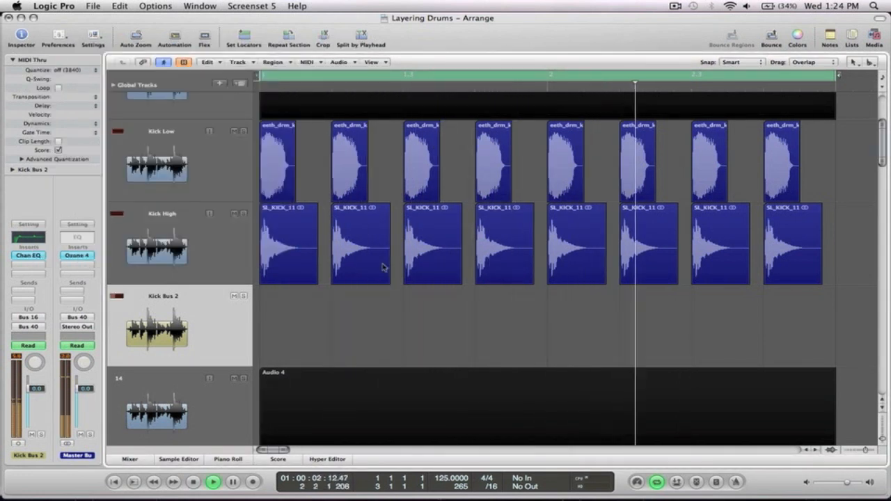
pyautogui.press('space')
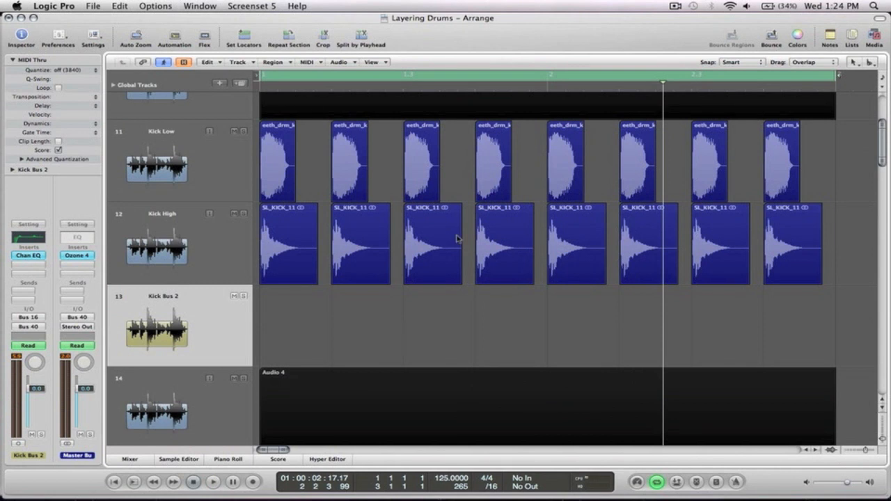
# Insert a Compressor after the Channel EQ on Kick Bus 2
pyautogui.click(19, 264)
pyautogui.moveTo(49, 294)
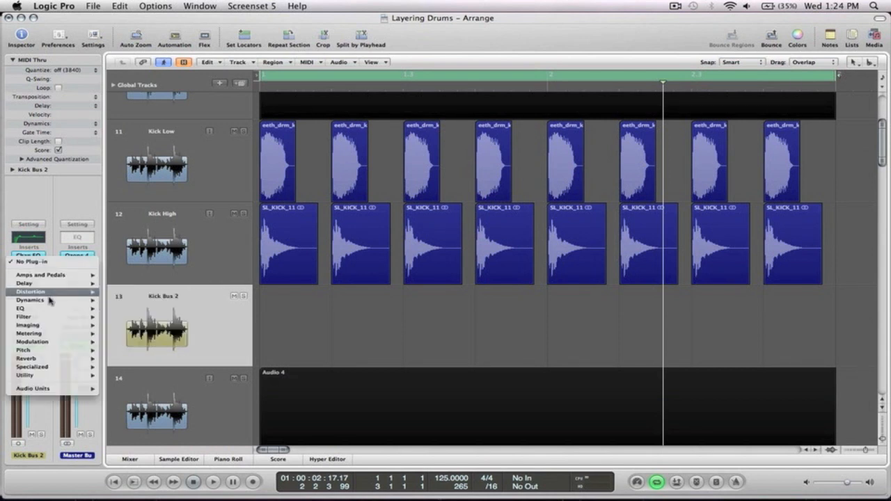
pyautogui.moveTo(160, 308)
pyautogui.click(214, 310)
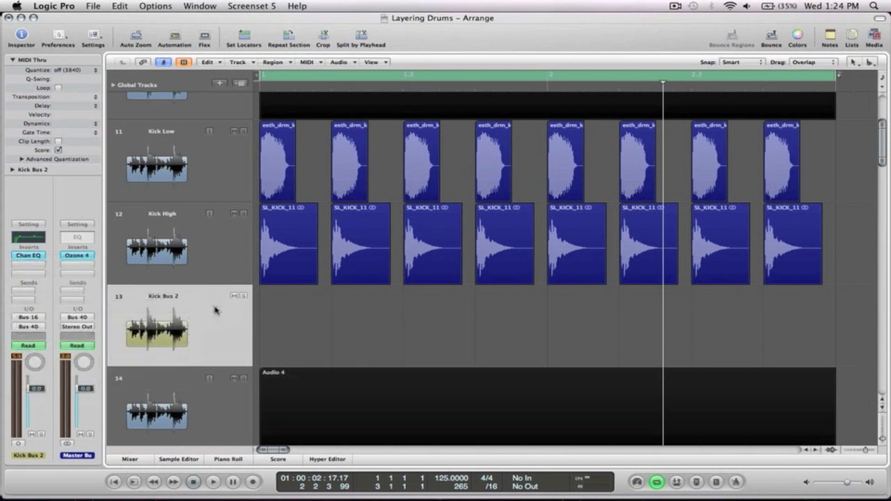
# During playback, set the Kick Bus 2 compressor to ratio 4.1:1, release 100 ms, knee 1.0 and threshold -18.5 dB
pyautogui.press('space')
pyautogui.moveTo(61, 195); pyautogui.dragTo(85, 197)
pyautogui.moveTo(206, 150); pyautogui.dragTo(207, 142)
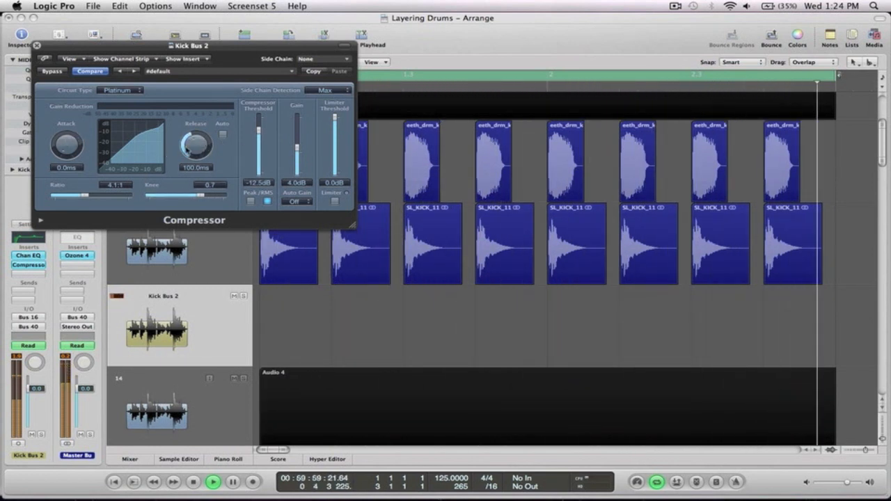
pyautogui.moveTo(226, 197); pyautogui.dragTo(240, 197)
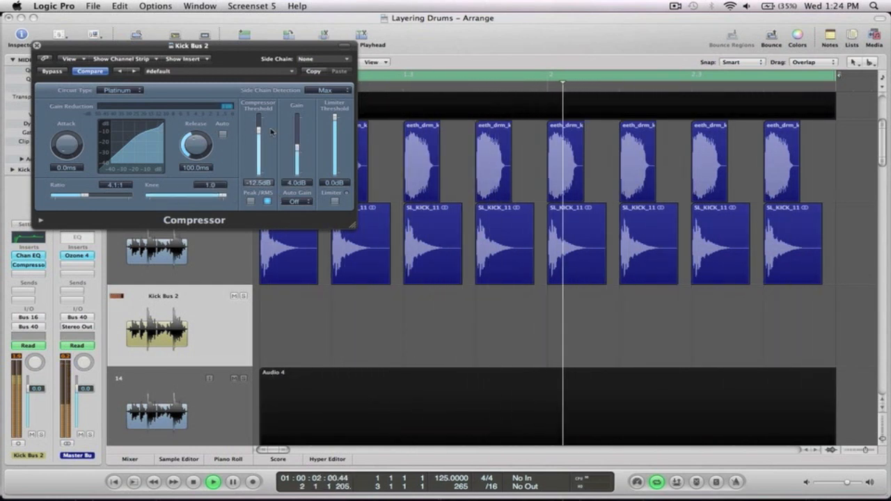
pyautogui.moveTo(259, 123); pyautogui.dragTo(259, 139)
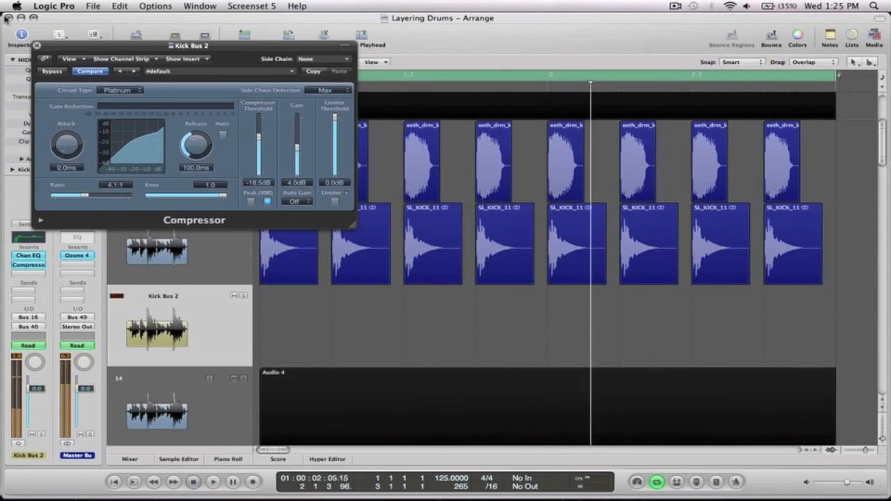
pyautogui.click(36, 45)
# Mute Kick Bus 2 and unmute the Snare Bus to bring in the snare layers
pyautogui.press('z')
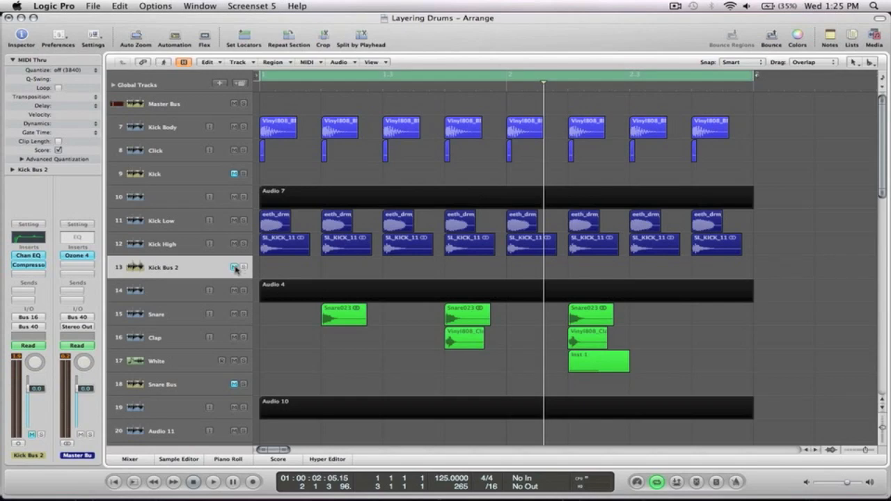
pyautogui.scroll(-5, 697, 320)
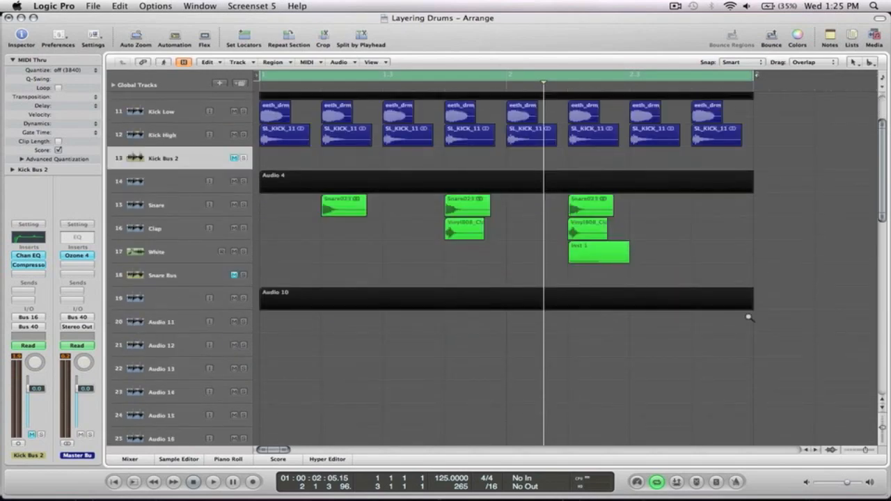
pyautogui.moveTo(778, 321); pyautogui.dragTo(259, 176)
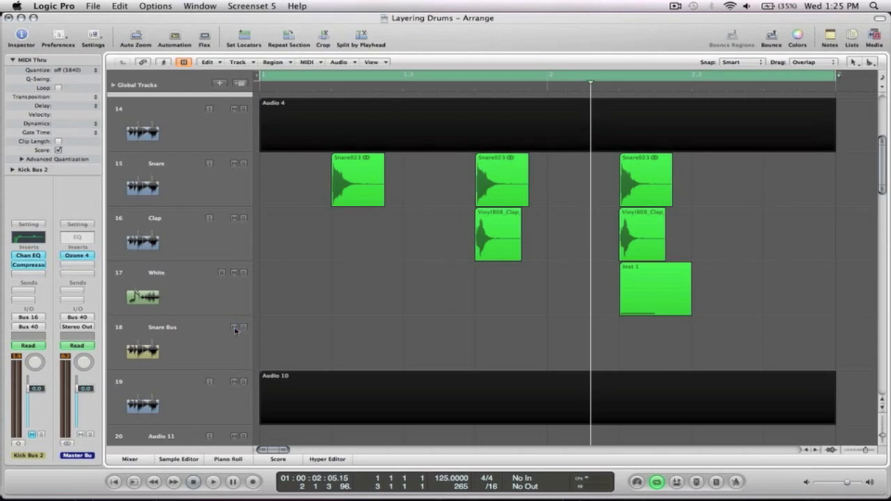
pyautogui.scroll(3, 322, 271)
pyautogui.scroll(-2, 322, 271)
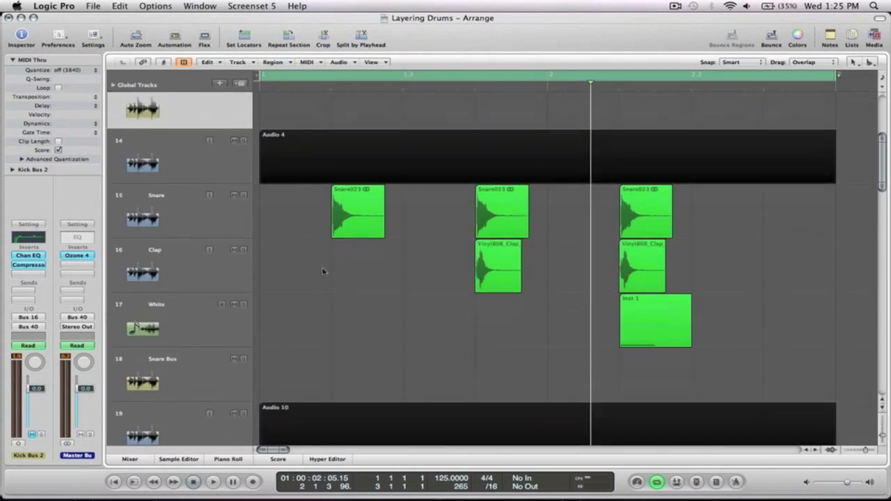
# Solo the Snare track and listen to it through the processed Snare Bus
pyautogui.click(172, 237)
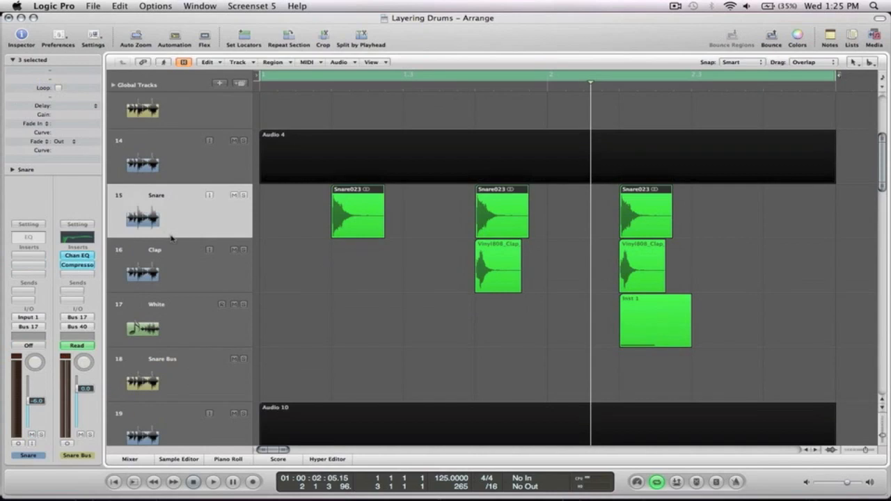
pyautogui.click(332, 258)
pyautogui.press('space')
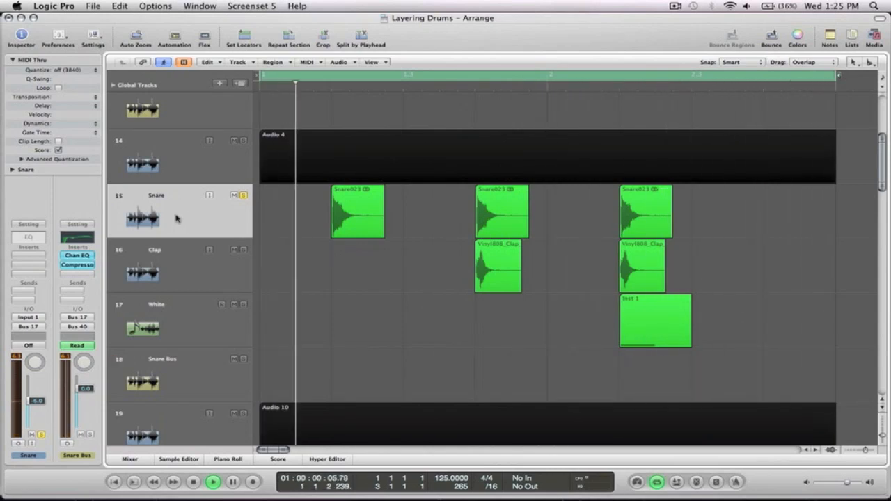
pyautogui.press('space')
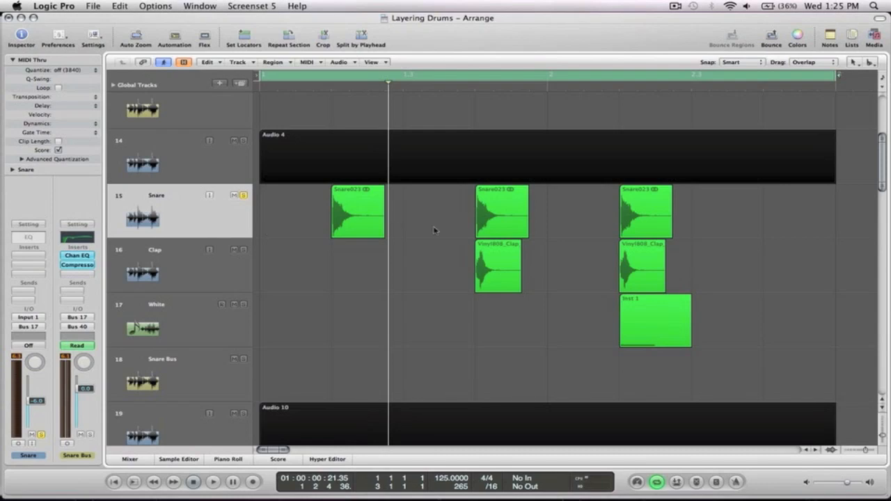
pyautogui.press('space')
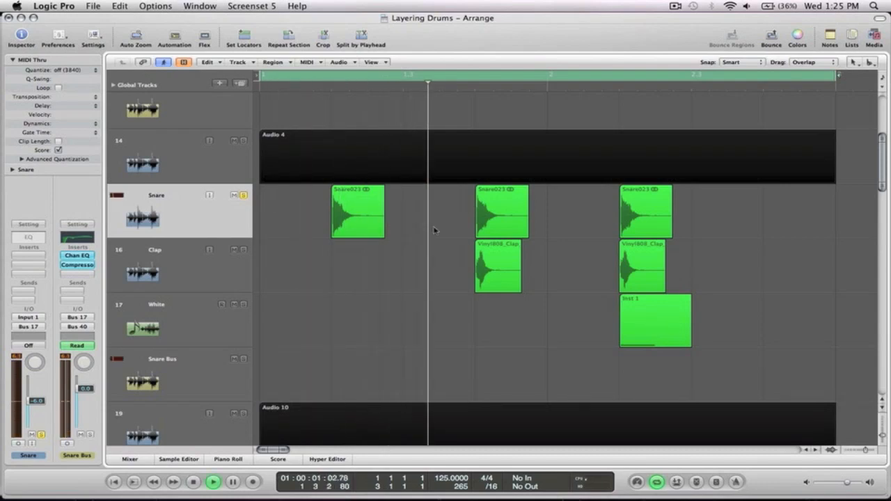
pyautogui.press('space')
# Solo the Clap track, take the Snare track out of solo and play the clap on its own
pyautogui.click(152, 256)
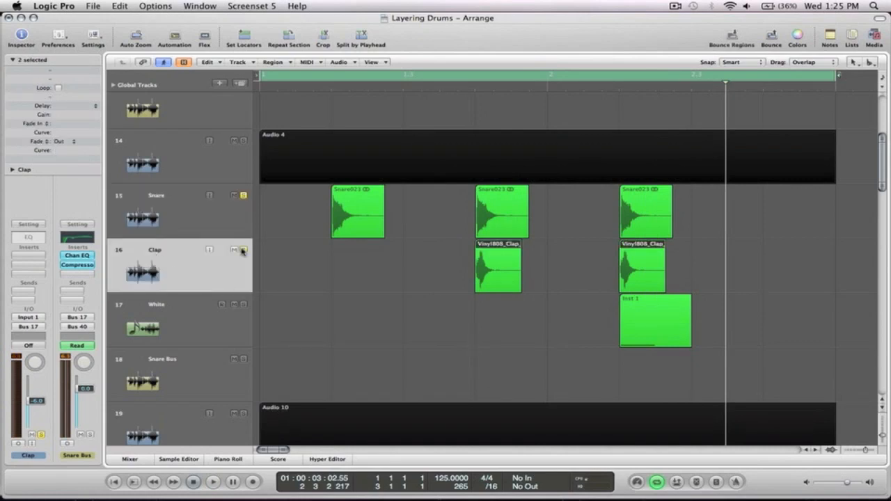
pyautogui.press('space')
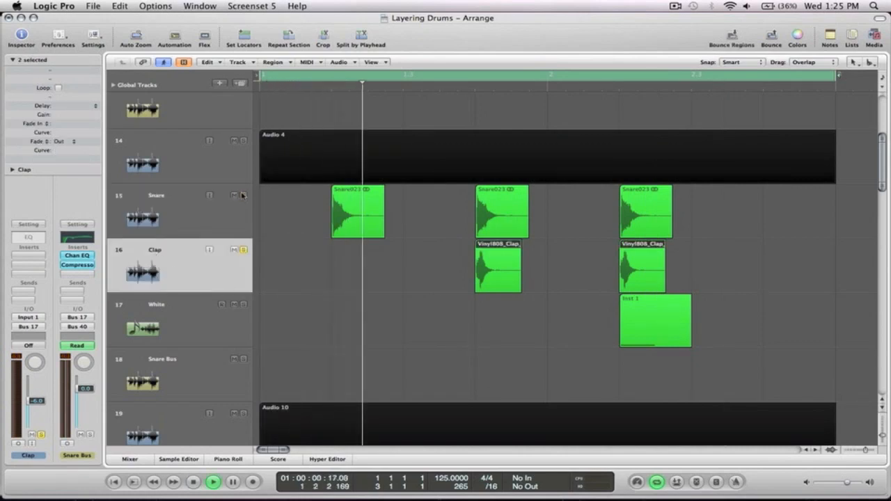
pyautogui.press('space')
# Bypass the Channel EQ and Compressor on the Snare Bus and play the soloed Snare track unprocessed
pyautogui.click(167, 359)
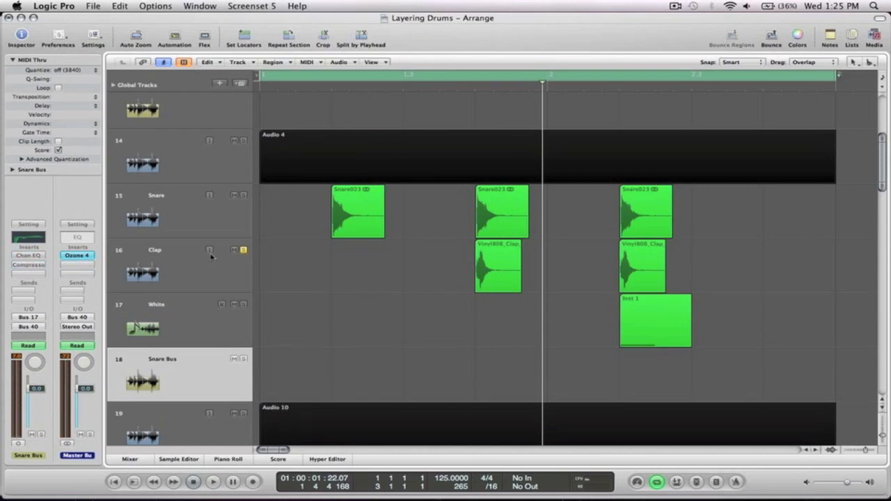
pyautogui.click(192, 210)
pyautogui.press('space')
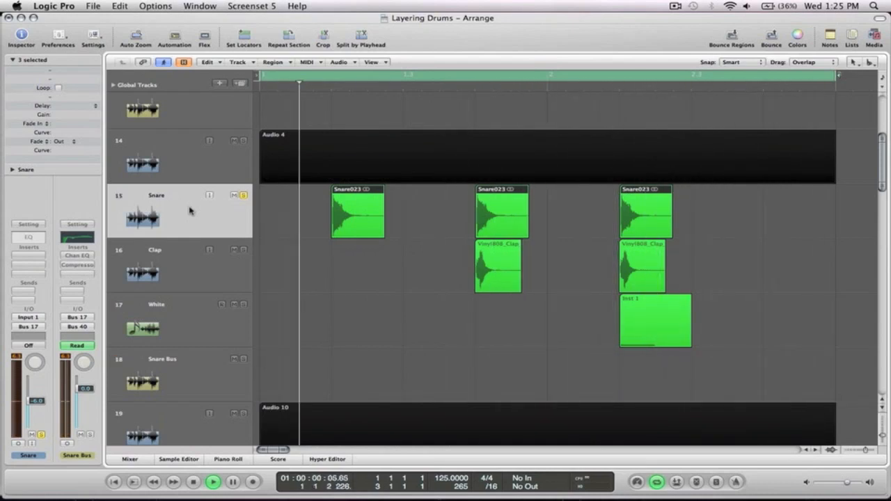
# Switch the solo from Snare to the Clap track and play the clap without bus processing
pyautogui.click(172, 260)
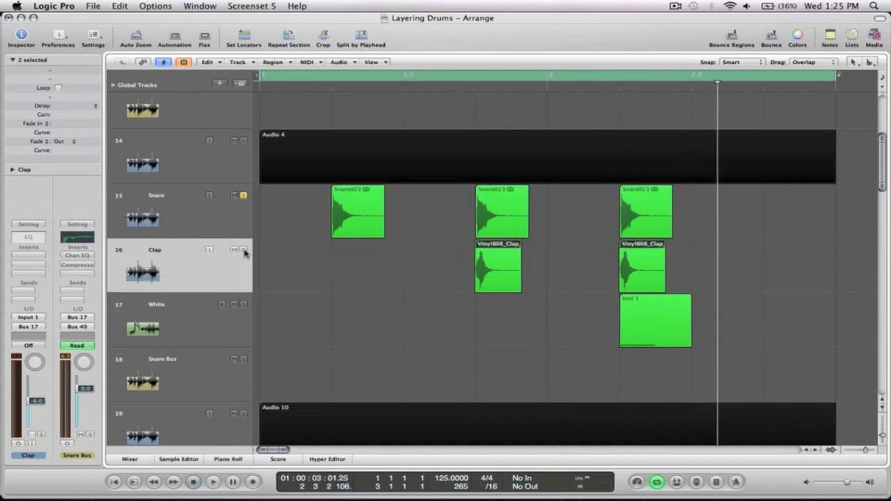
pyautogui.press('space')
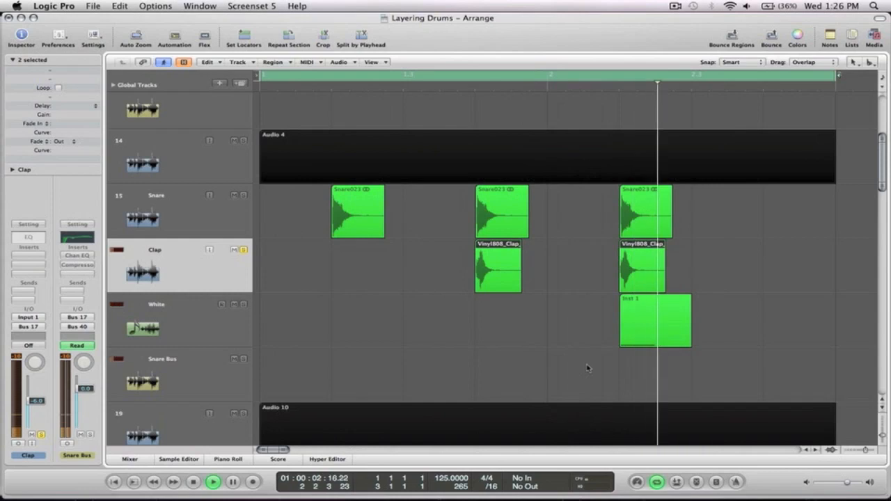
pyautogui.press('space')
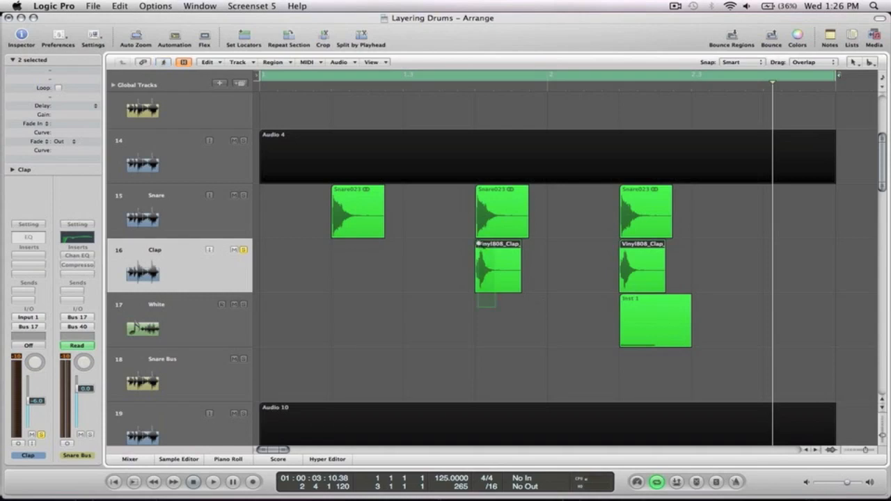
# Compare the start of the first Clap region with the Snare region above it and replay the soloed clap
pyautogui.press('z')
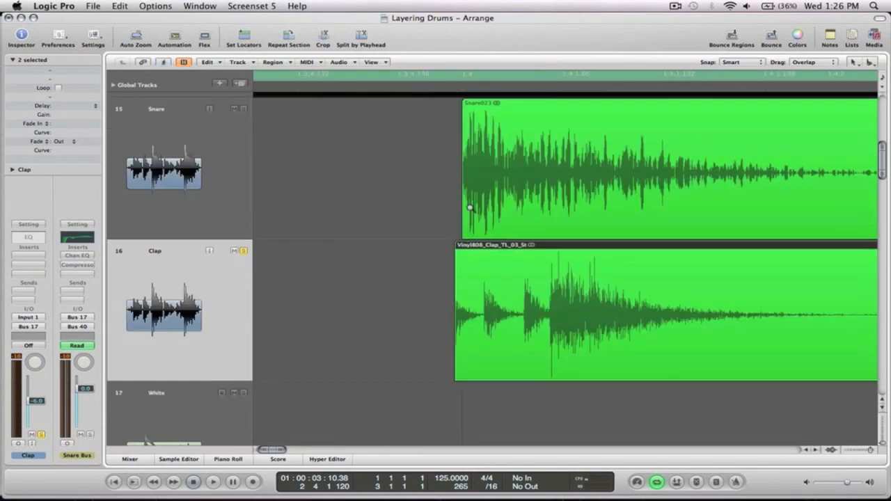
pyautogui.press('z')
pyautogui.press('space')
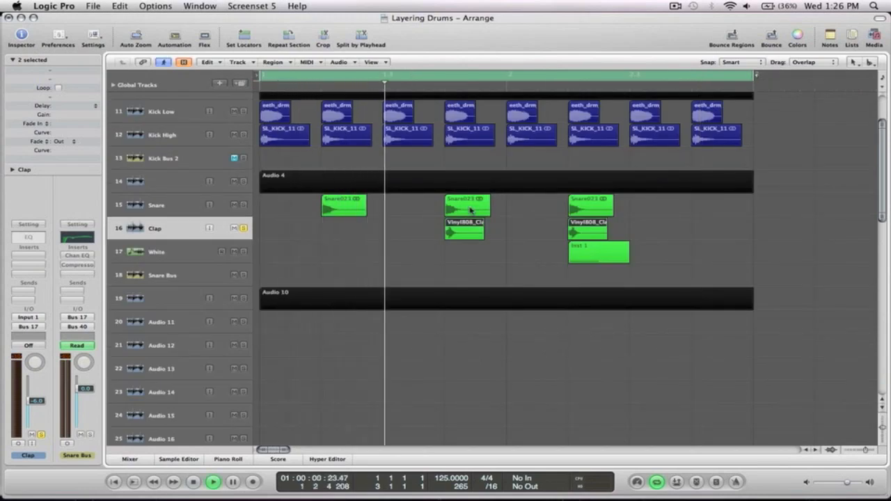
# Add the Snare track to the soloed Clap track and play the two layers together
pyautogui.press('space')
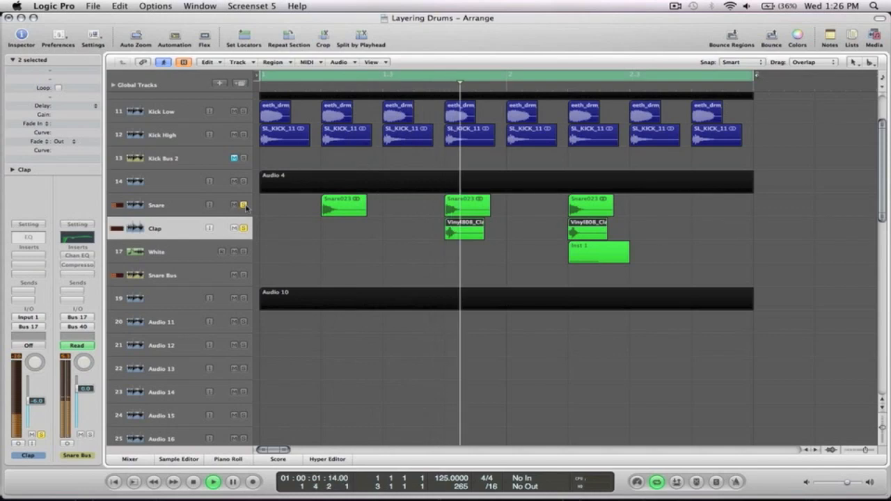
pyautogui.press('space')
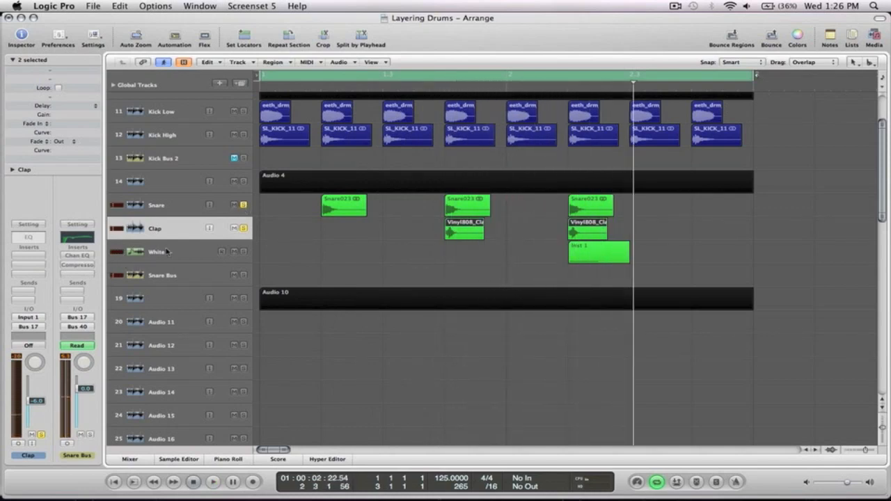
# Switch the solo from the Snare and Clap tracks to the White track and examine its Sylenth1 instrument settings
pyautogui.click(167, 252)
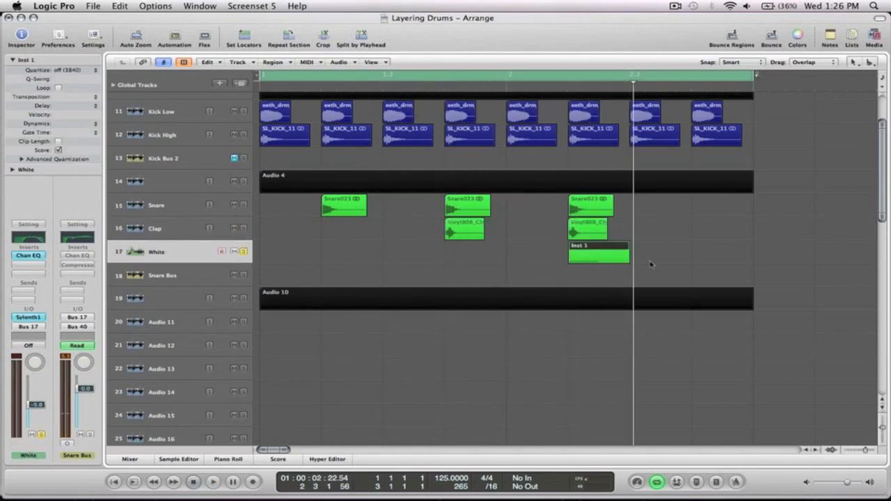
pyautogui.click(28, 318)
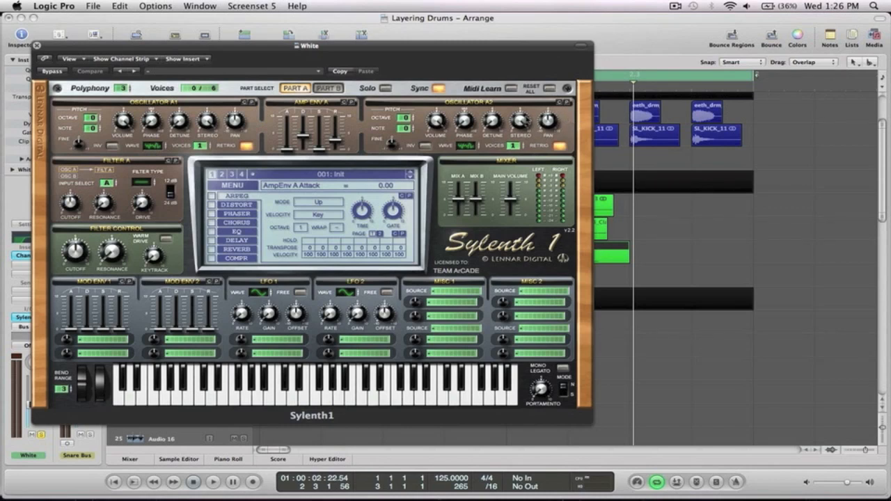
pyautogui.moveTo(549, 119); pyautogui.dragTo(540, 4)
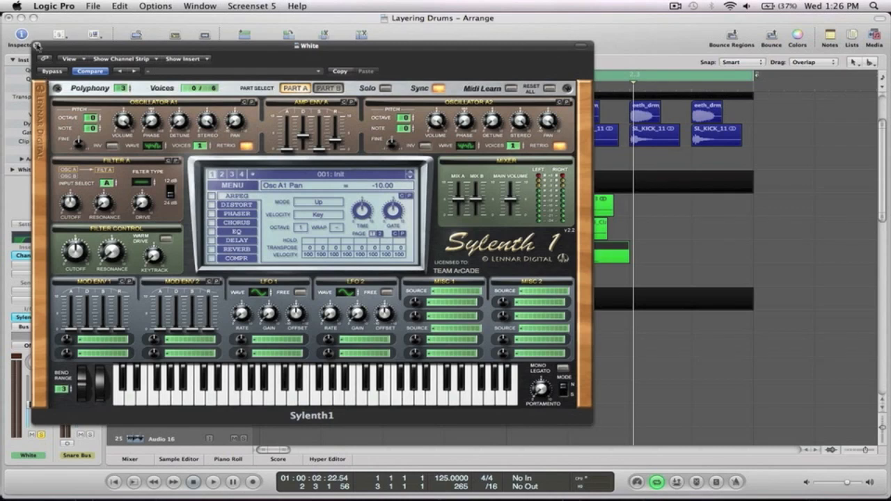
pyautogui.click(36, 46)
pyautogui.click(425, 260)
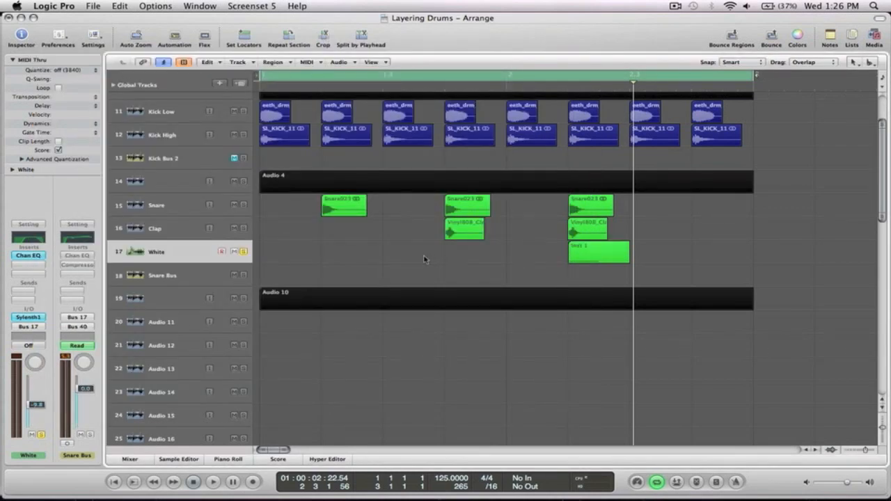
# Examine the White track's Channel EQ curve, play the soloed track and check its Sylenth1 settings during playback
pyautogui.click(26, 256)
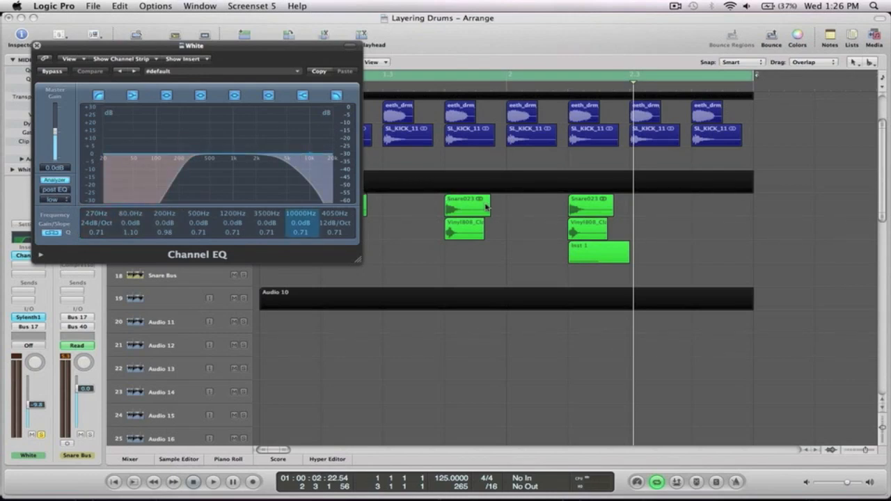
pyautogui.click(38, 46)
pyautogui.press('space')
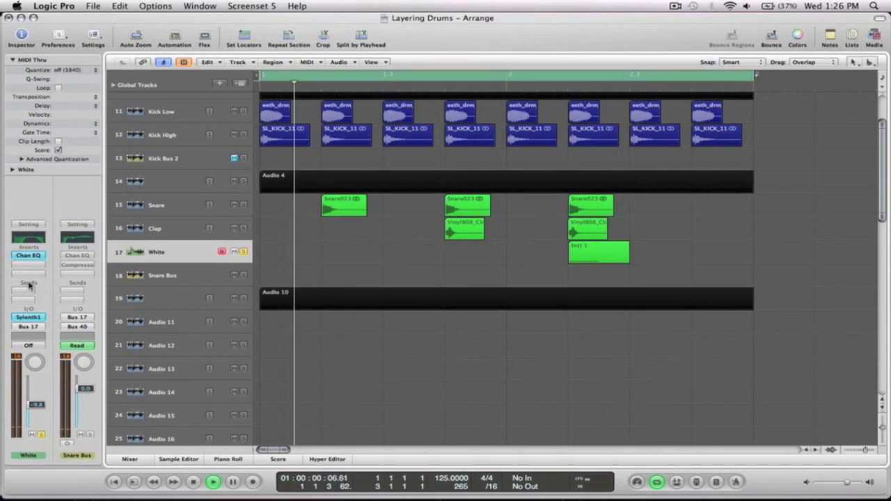
pyautogui.click(29, 318)
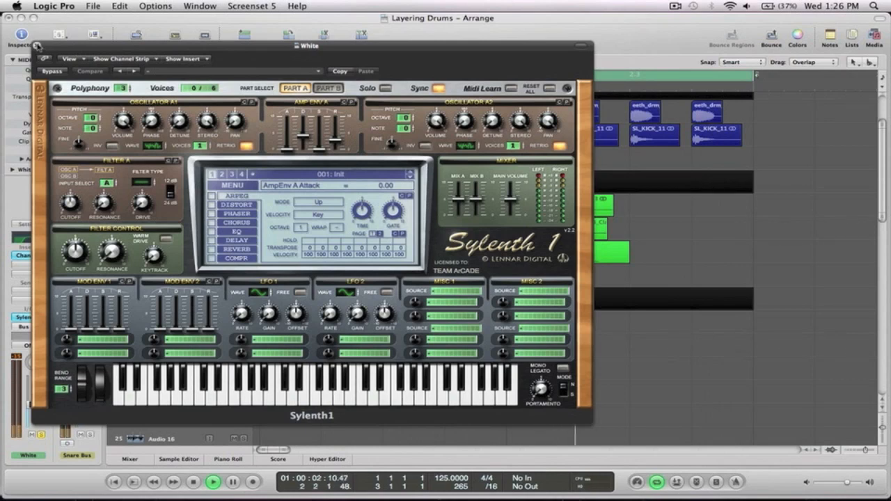
pyautogui.click(36, 46)
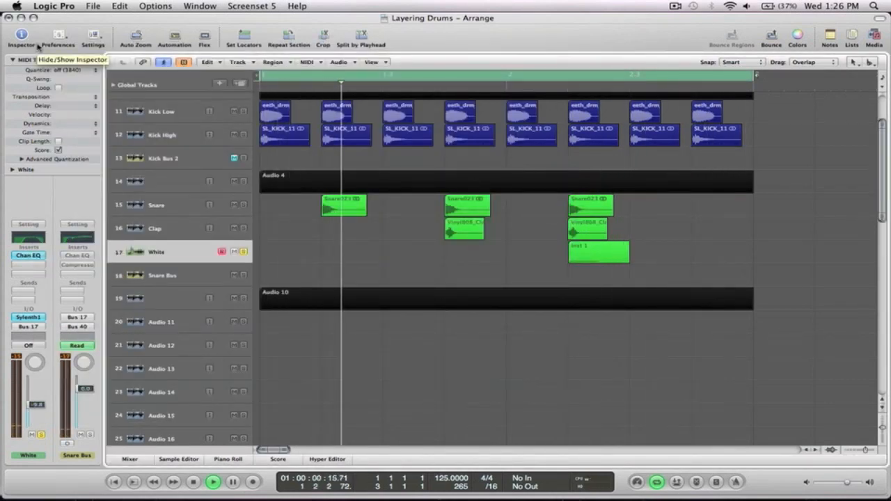
pyautogui.press('space')
# Take the White track out of solo, select the Snare Bus and play all layers with the cycle range set from bar 2 to bar 3
pyautogui.click(178, 271)
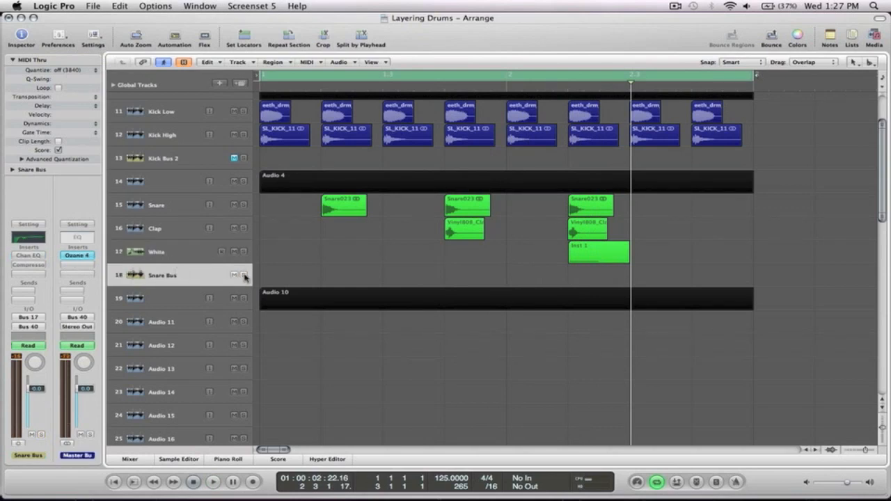
pyautogui.press('space')
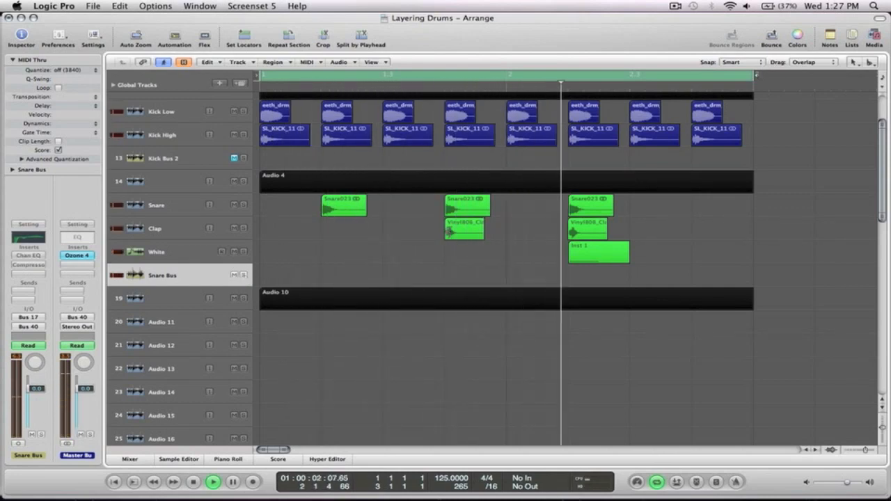
pyautogui.click(512, 77)
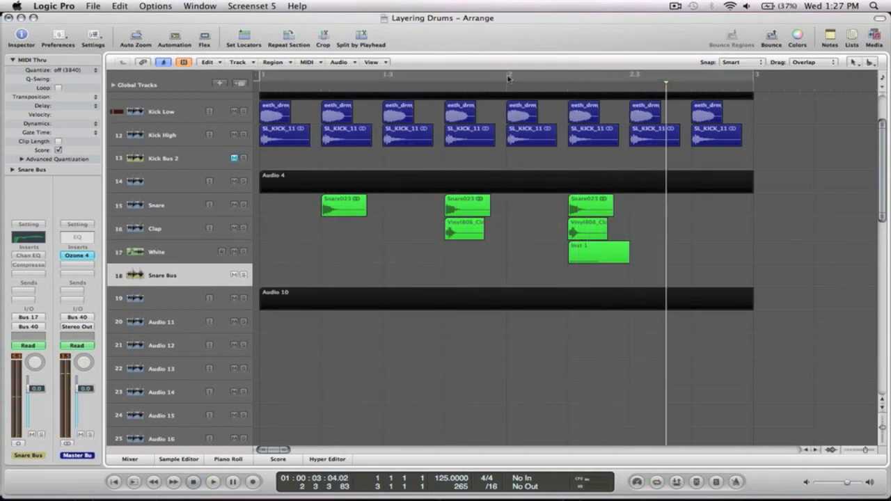
pyautogui.moveTo(508, 78); pyautogui.dragTo(748, 76)
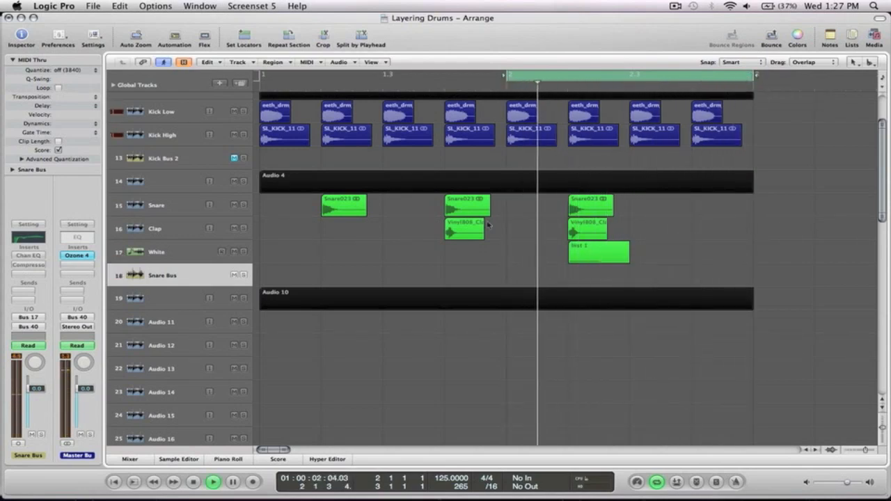
# Re-enable the Channel EQ and the Compressor on the Snare Bus while the loop plays
pyautogui.click(28, 256)
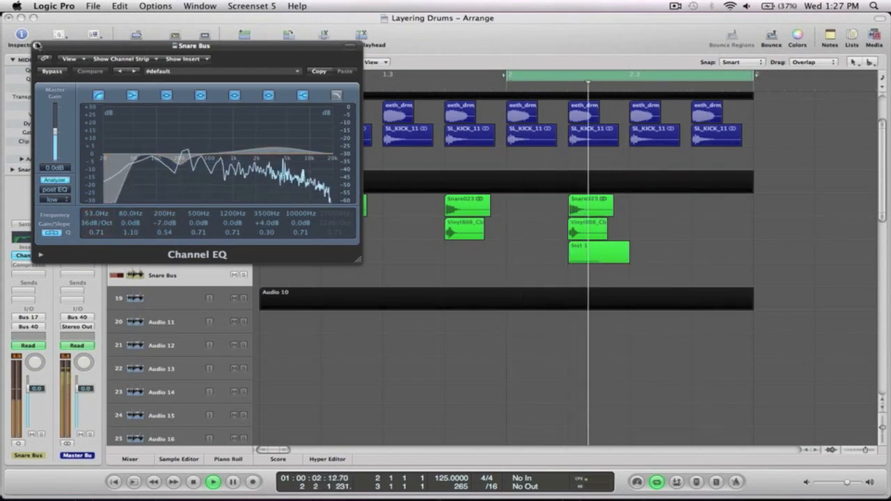
pyautogui.click(28, 256)
pyautogui.click(28, 265)
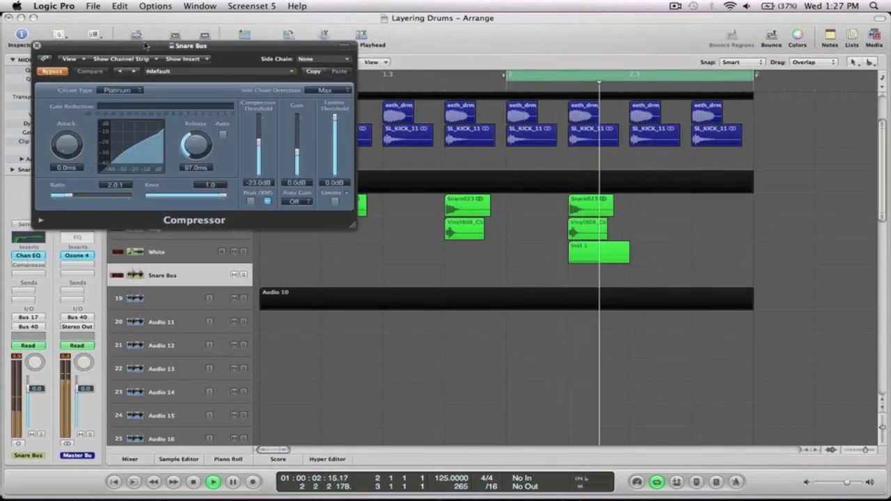
pyautogui.click(51, 71)
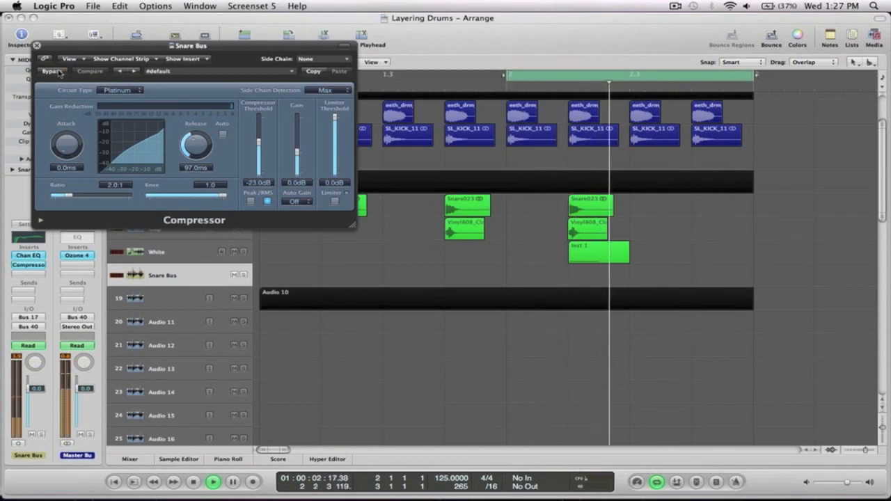
pyautogui.click(37, 46)
# Stop playback and set the cycle range from bar 1 to bar 3 over the whole drum pattern
pyautogui.press('space')
pyautogui.keyDown('ctrl'); pyautogui.keyDown('alt'); pyautogui.click(526, 220); pyautogui.keyUp('alt'); pyautogui.keyUp('ctrl')
pyautogui.moveTo(393, 75); pyautogui.dragTo(260, 77)
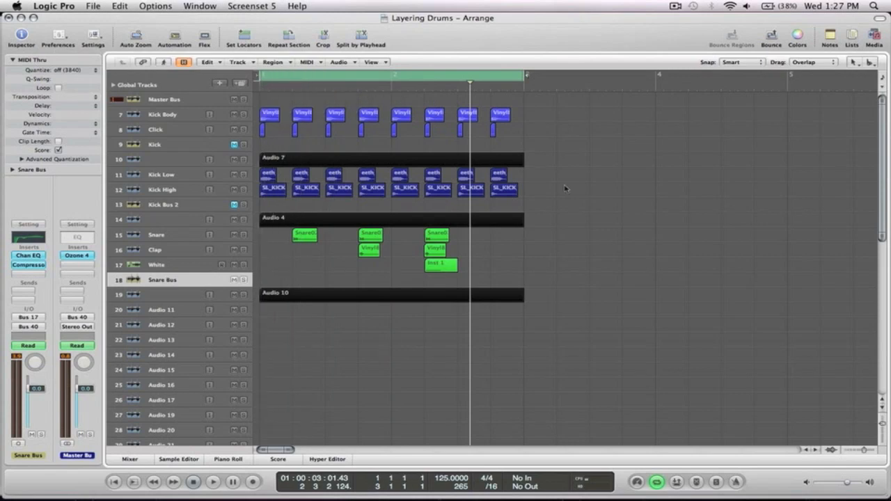